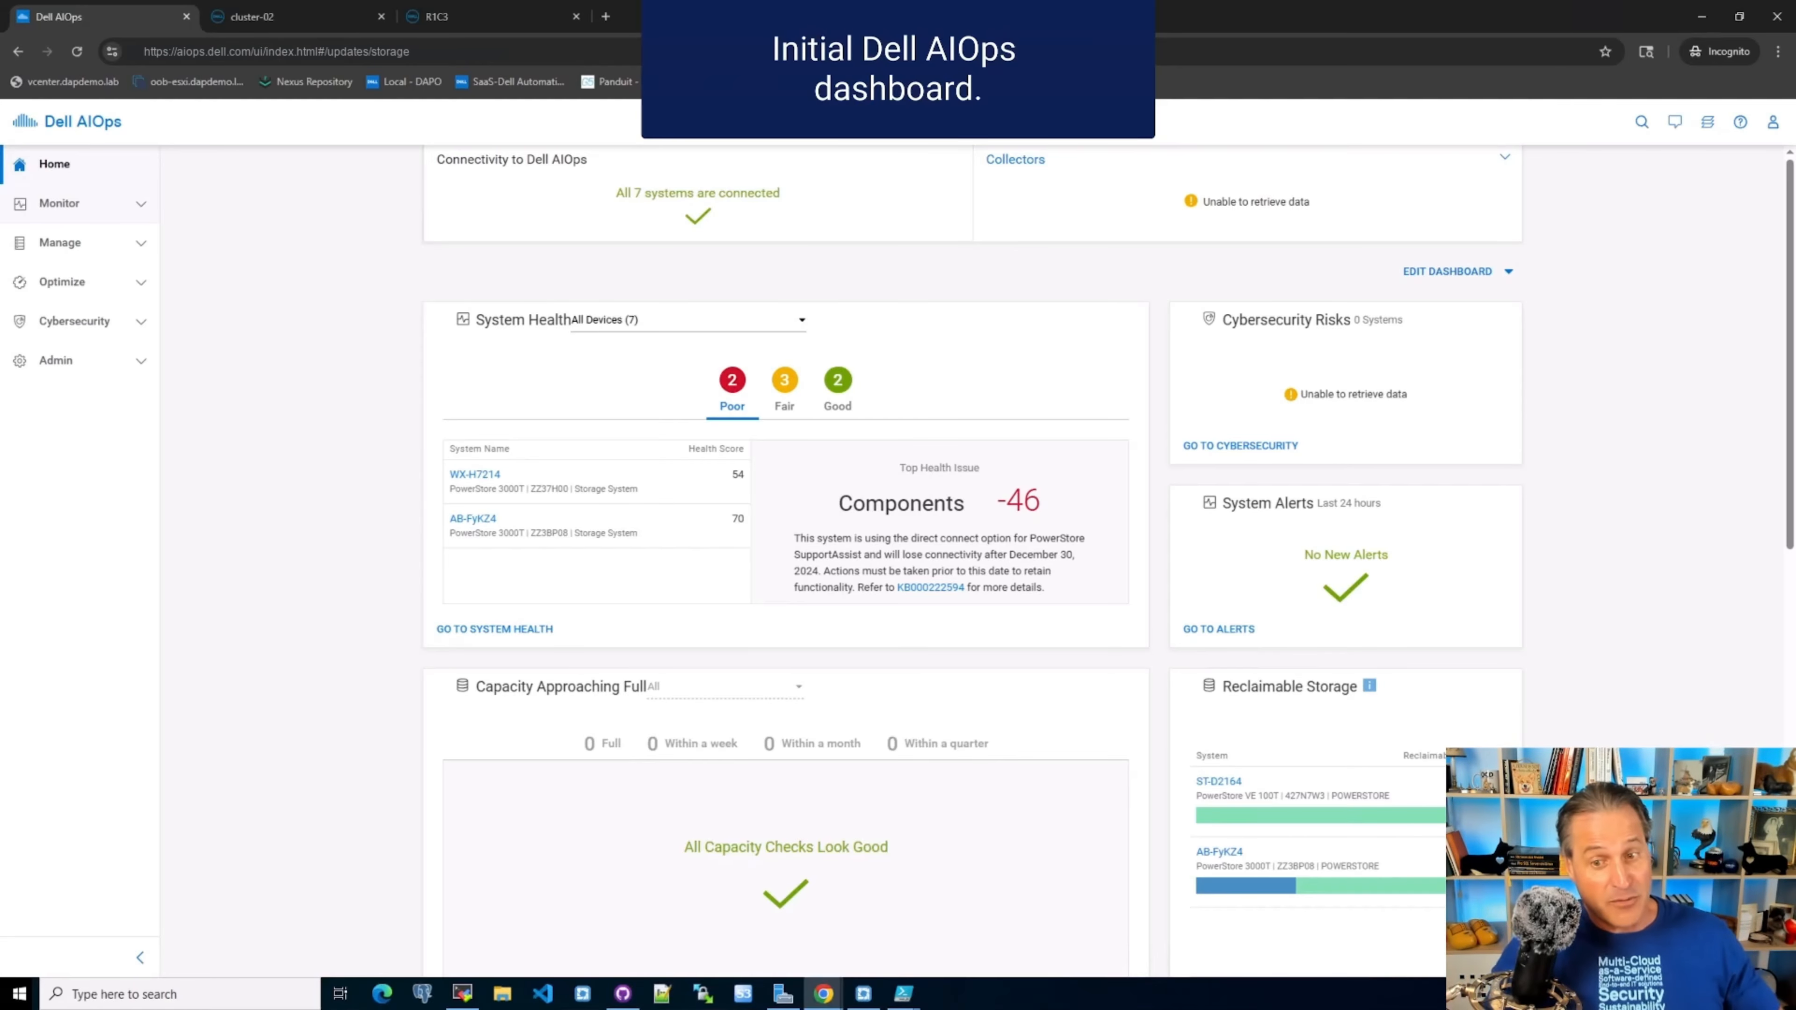
Step: Open the System Updates page from the Dell AIOps home dashboard
click(77, 204)
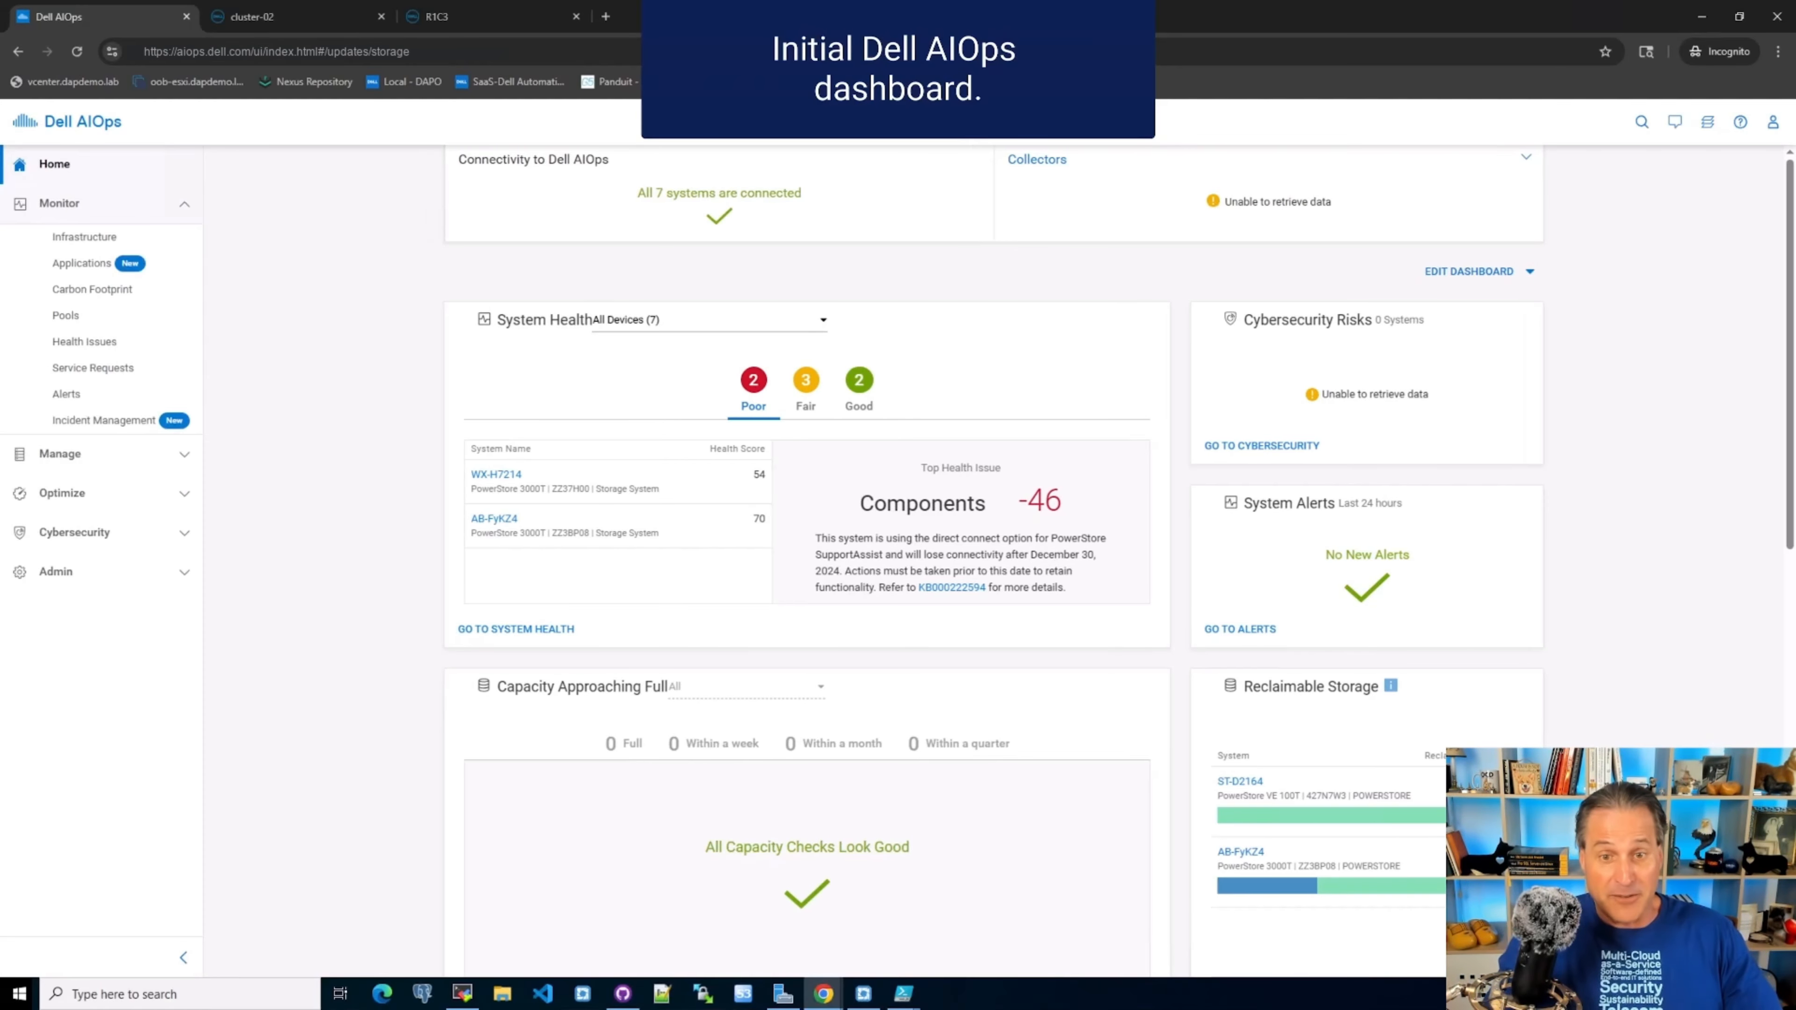
click(77, 204)
click(78, 242)
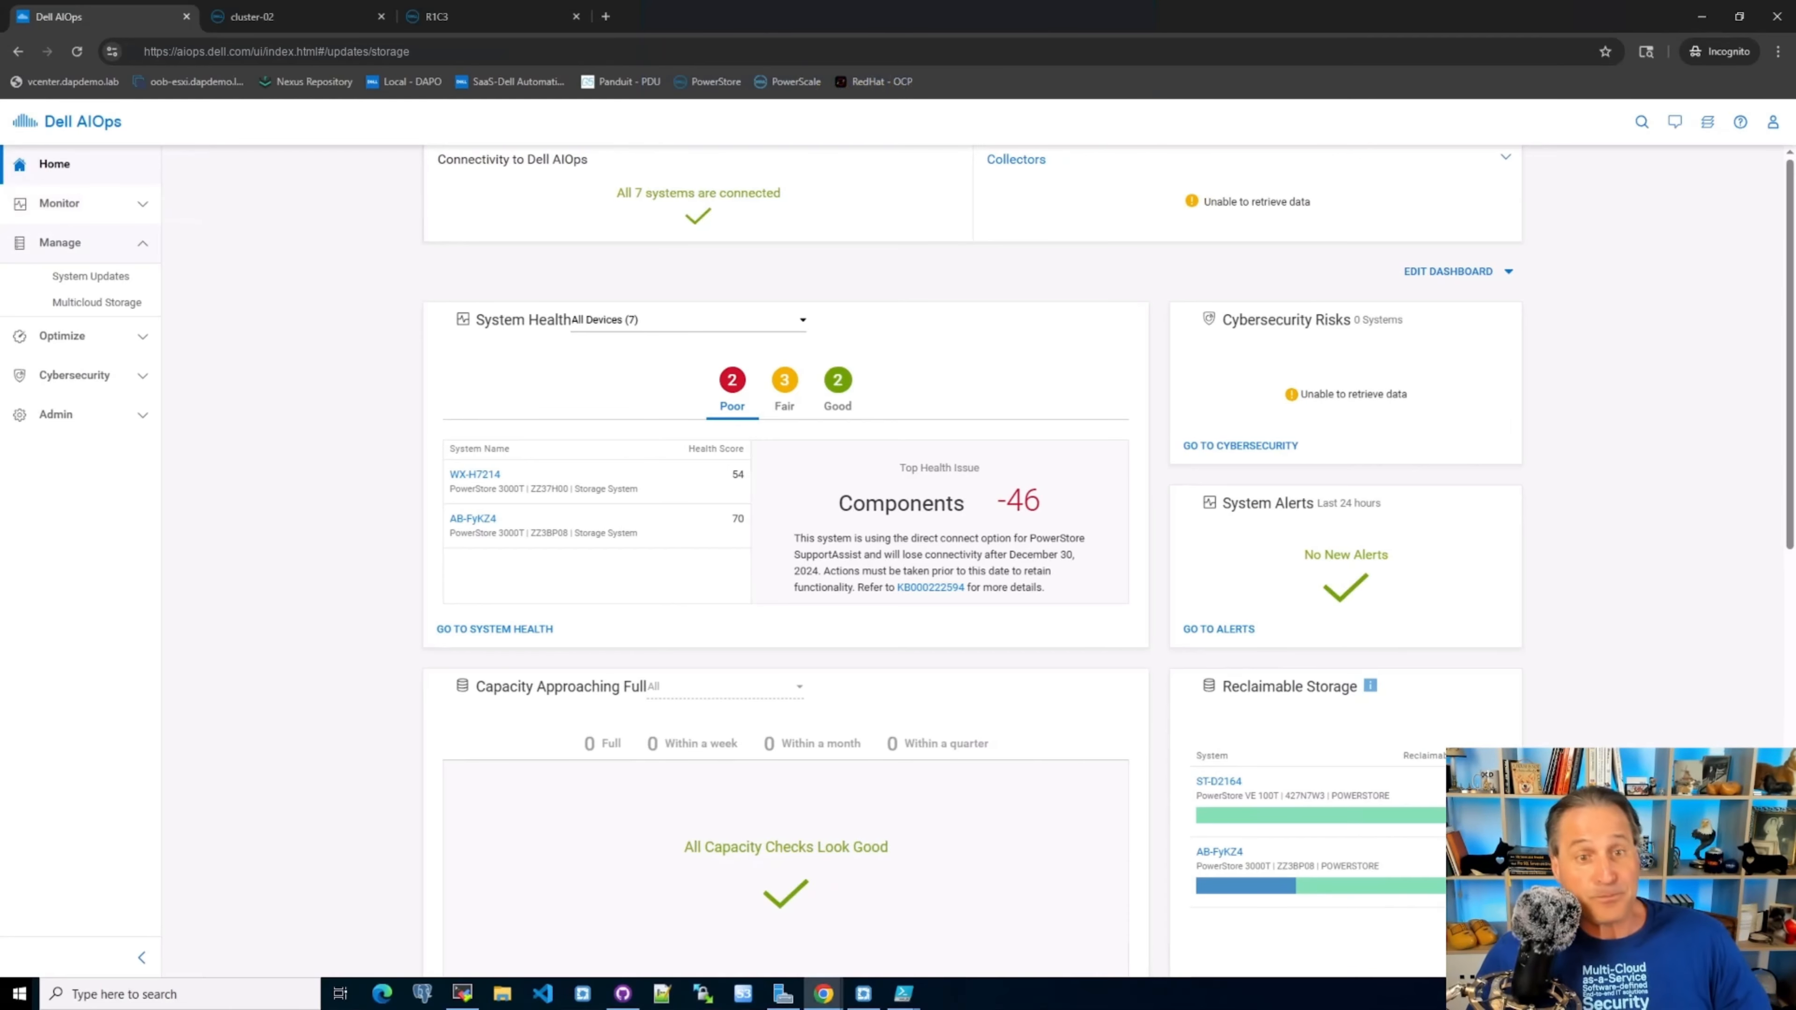
click(90, 276)
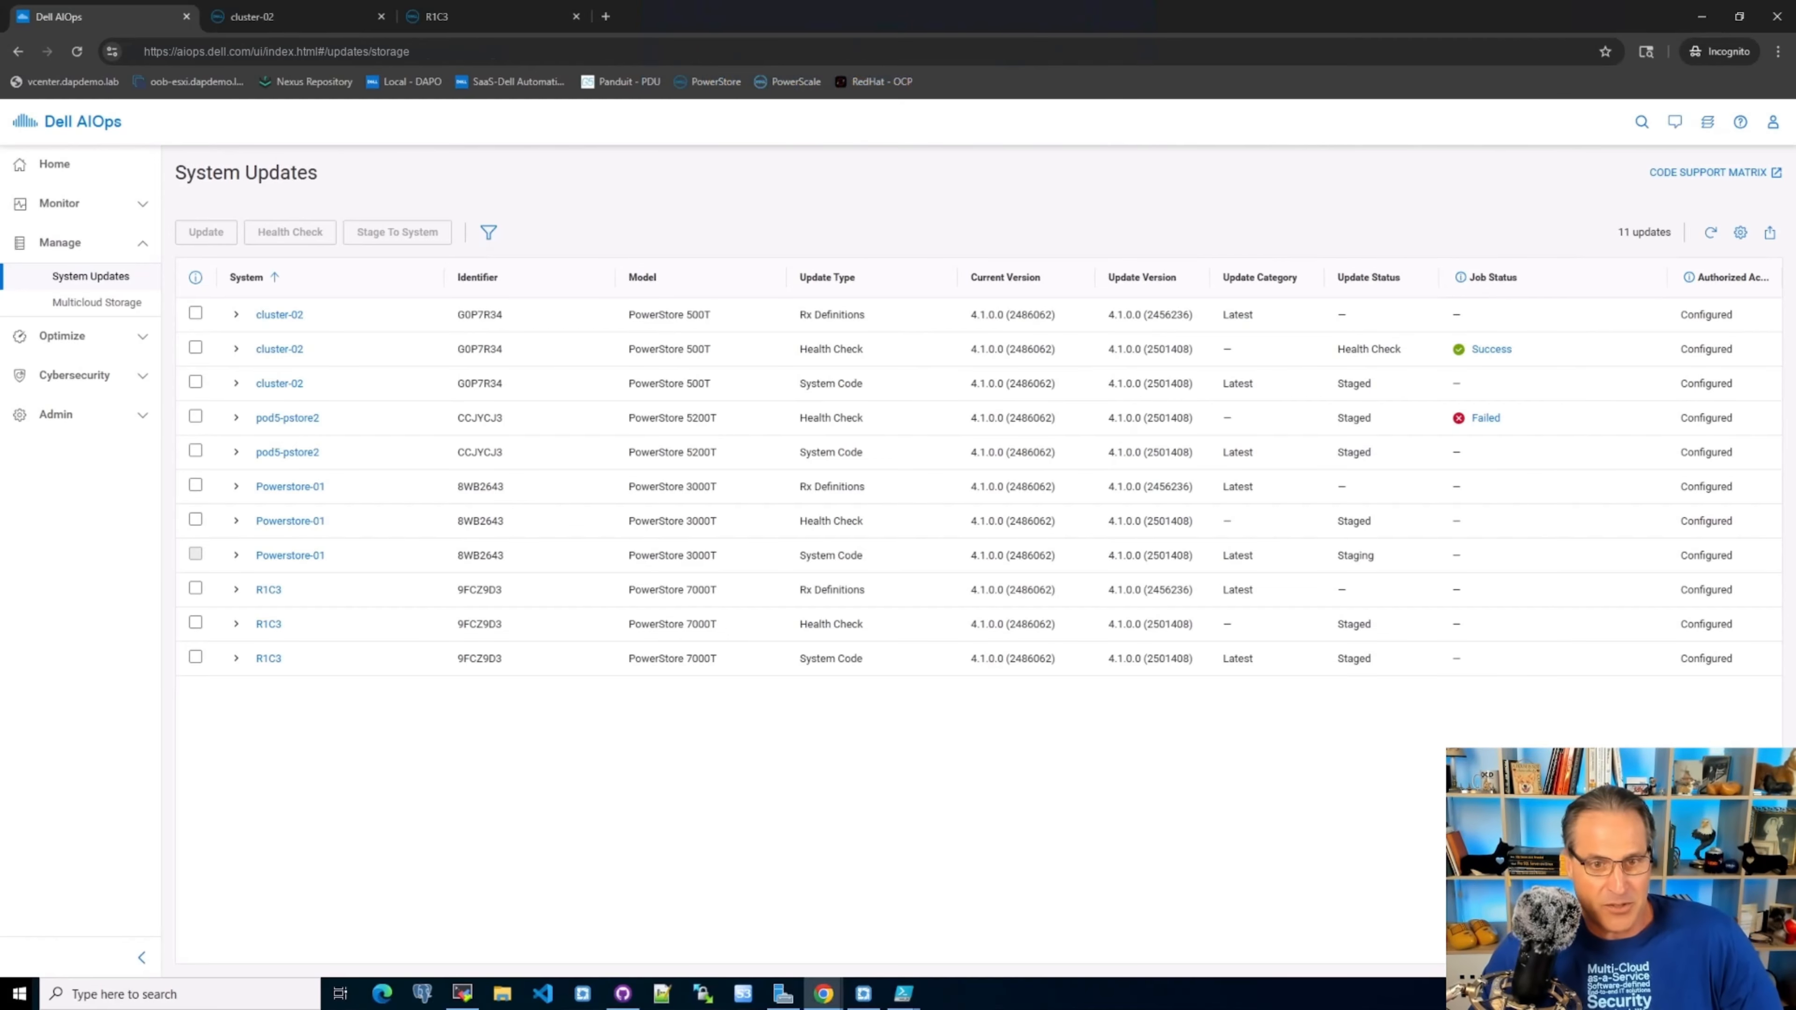
Step: Read the System Updates help for Storage, covering the button rules and the steps for updating and staging PowerStore systems
click(1740, 122)
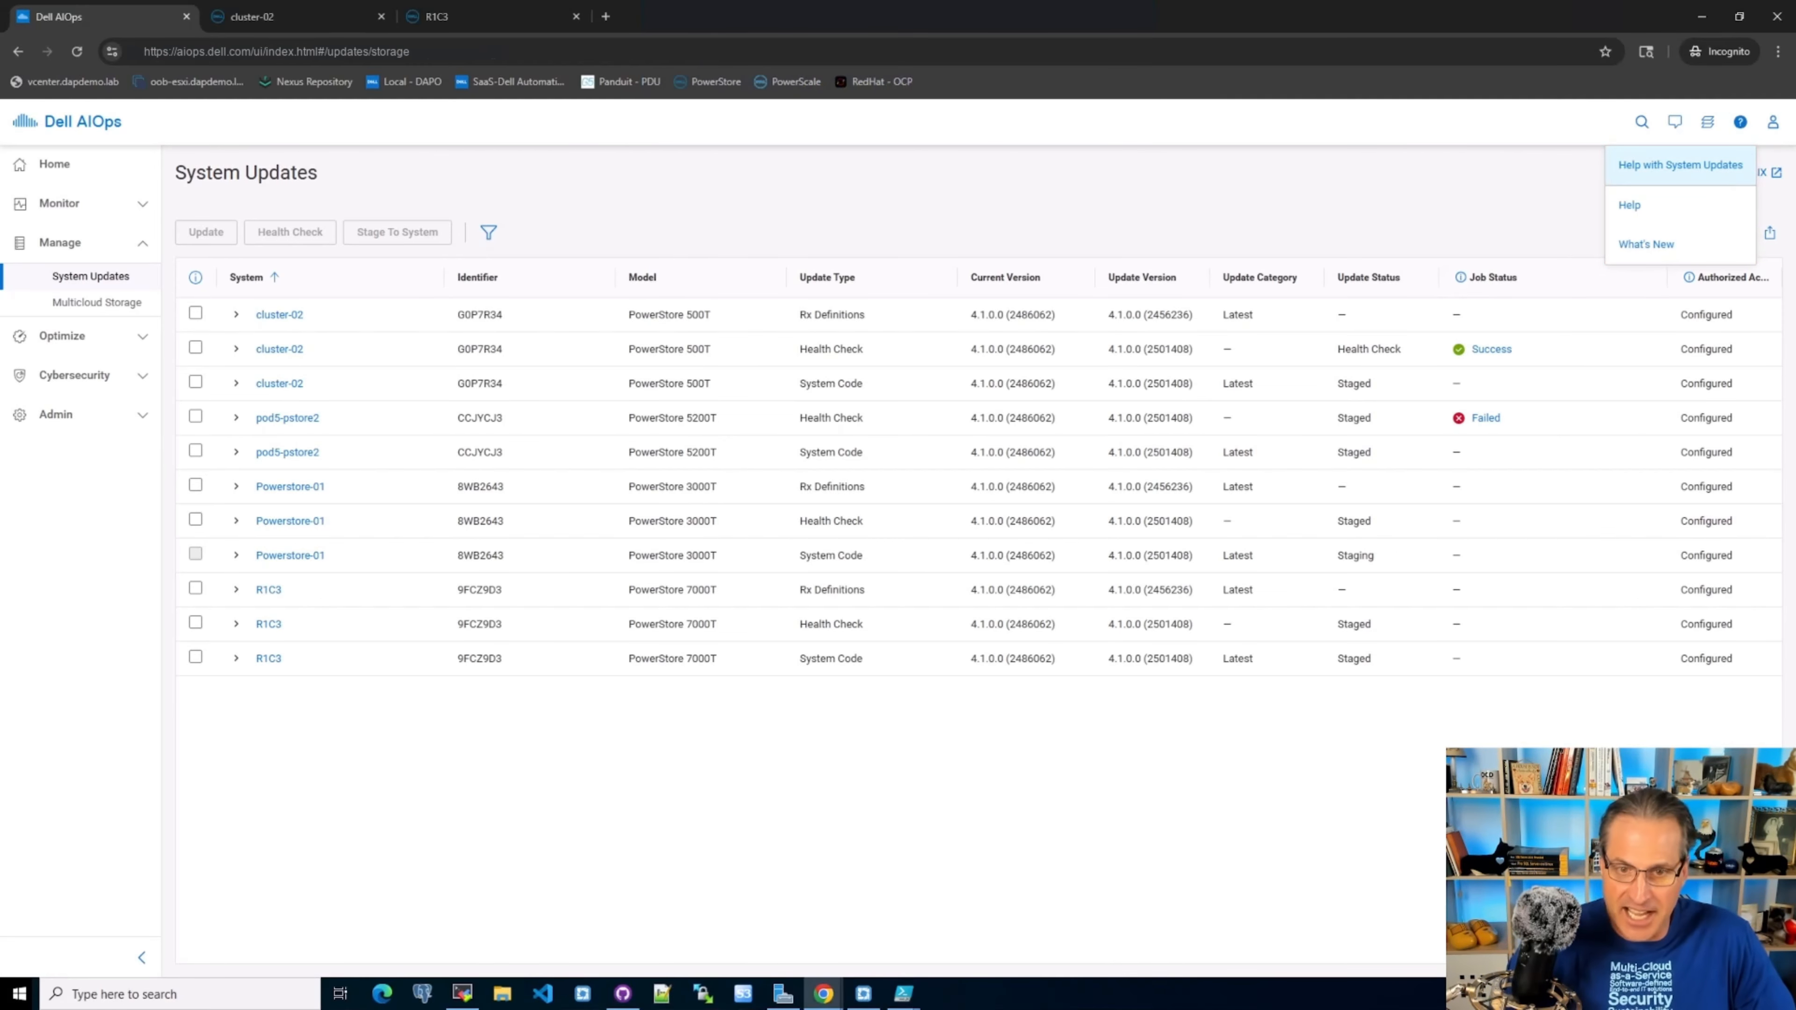
click(1680, 165)
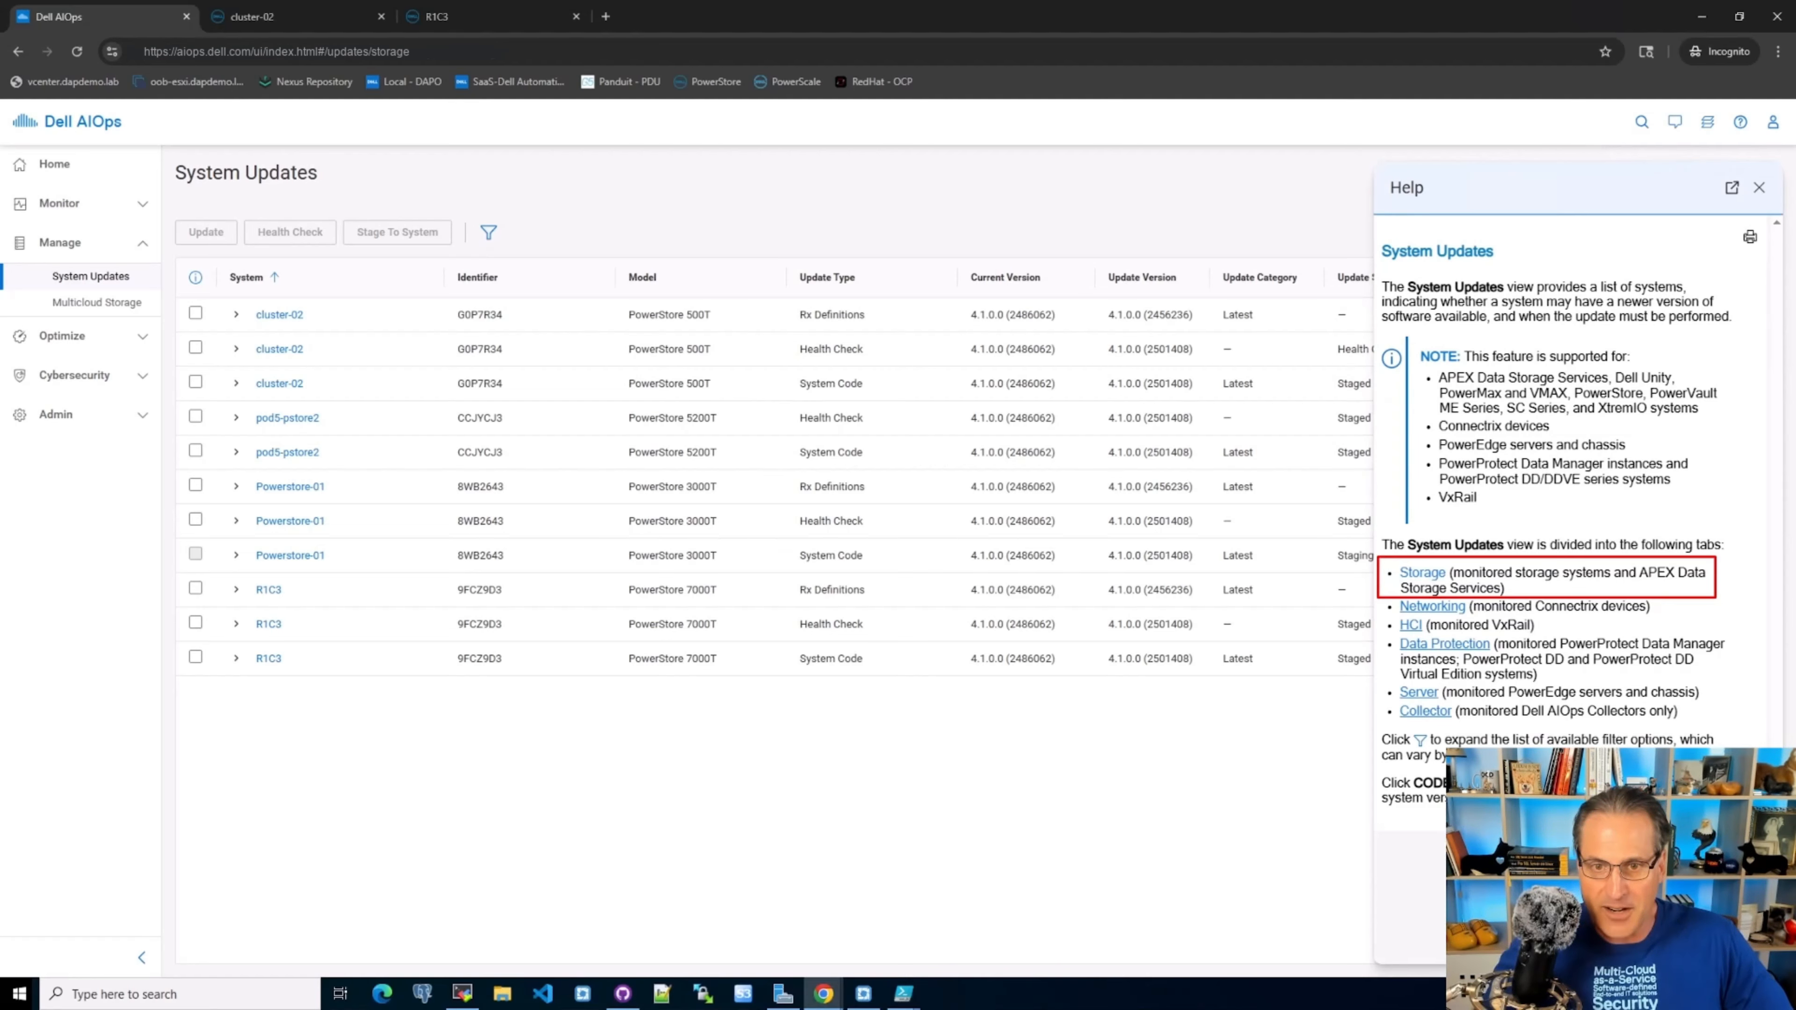
click(1422, 573)
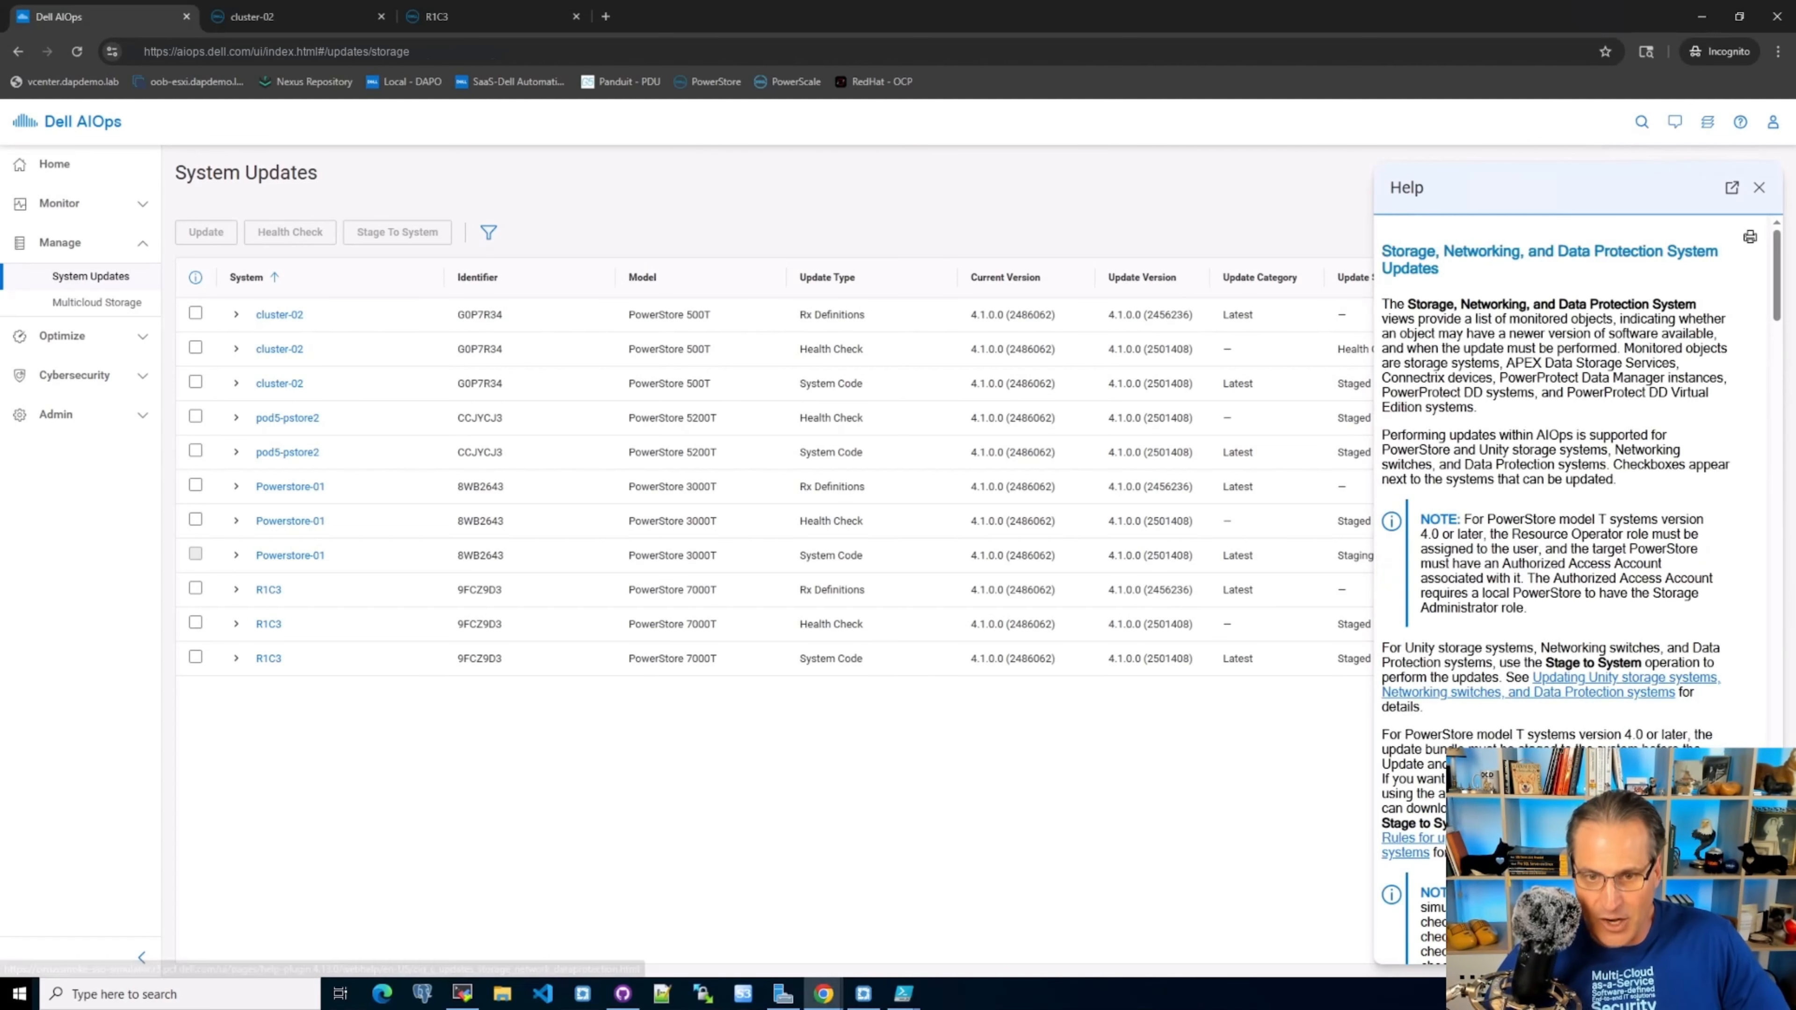
scroll(1573, 587, down, 20)
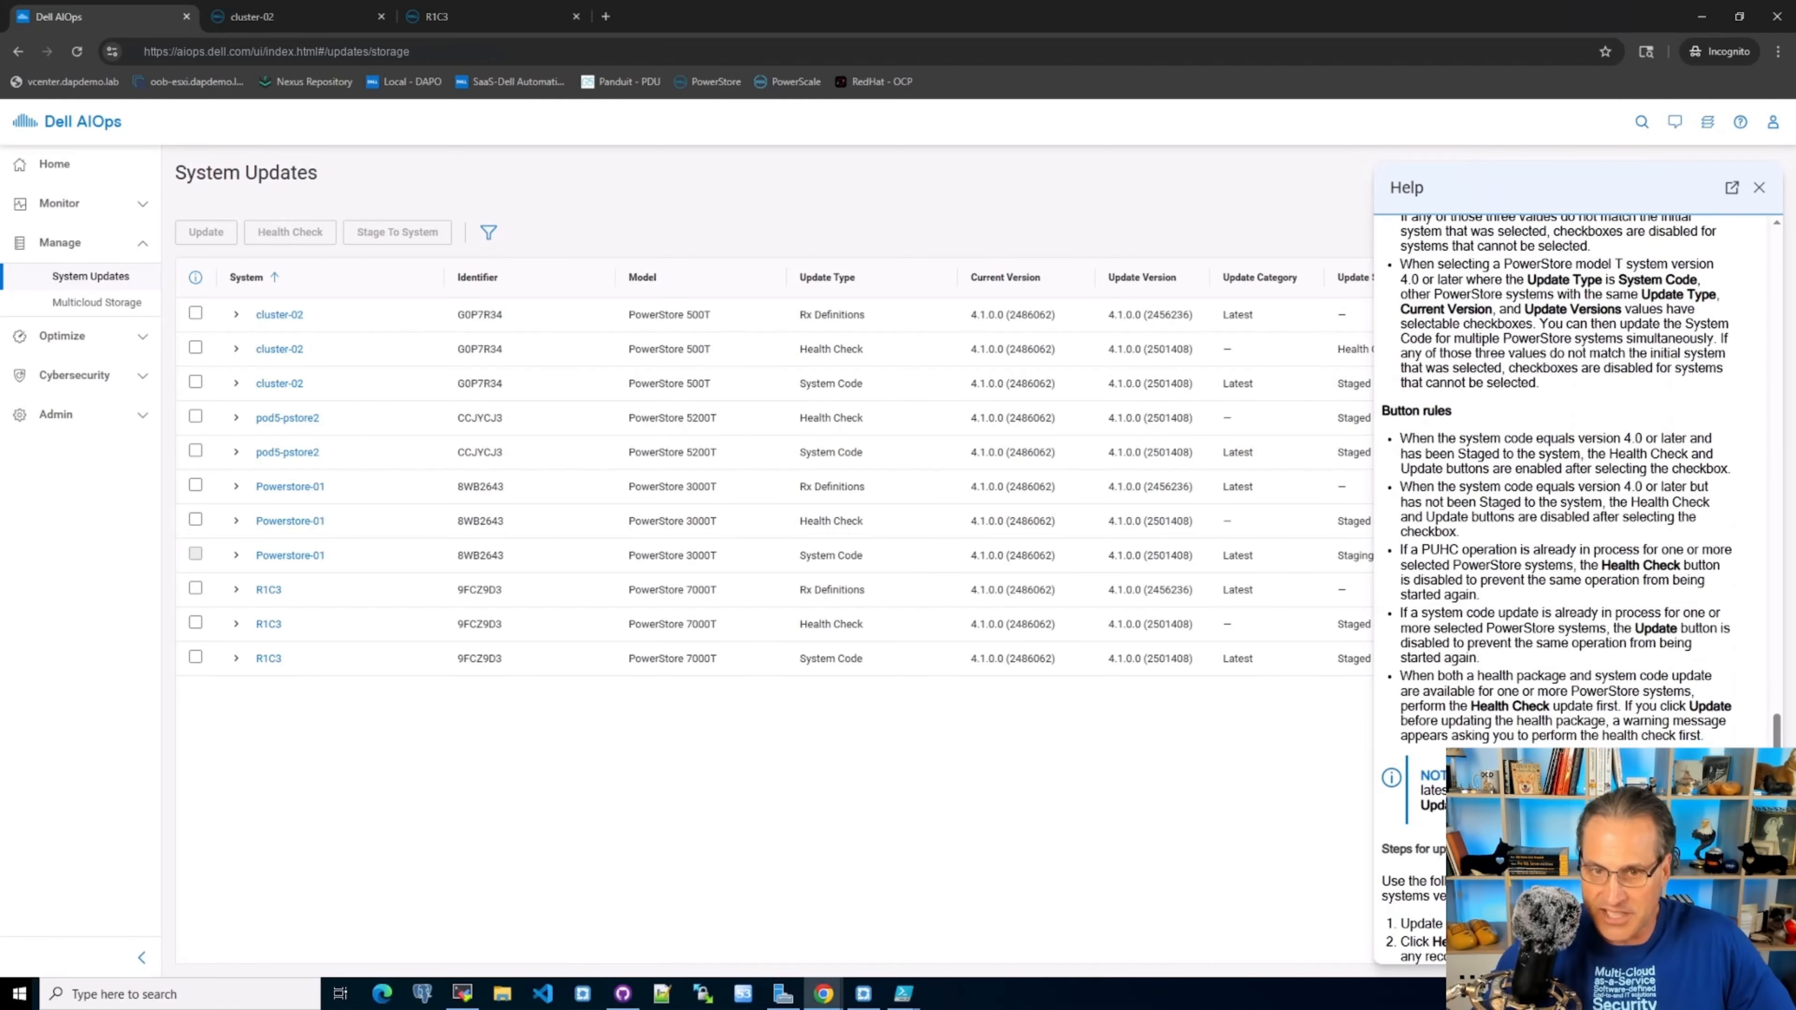
scroll(1573, 587, down, 5)
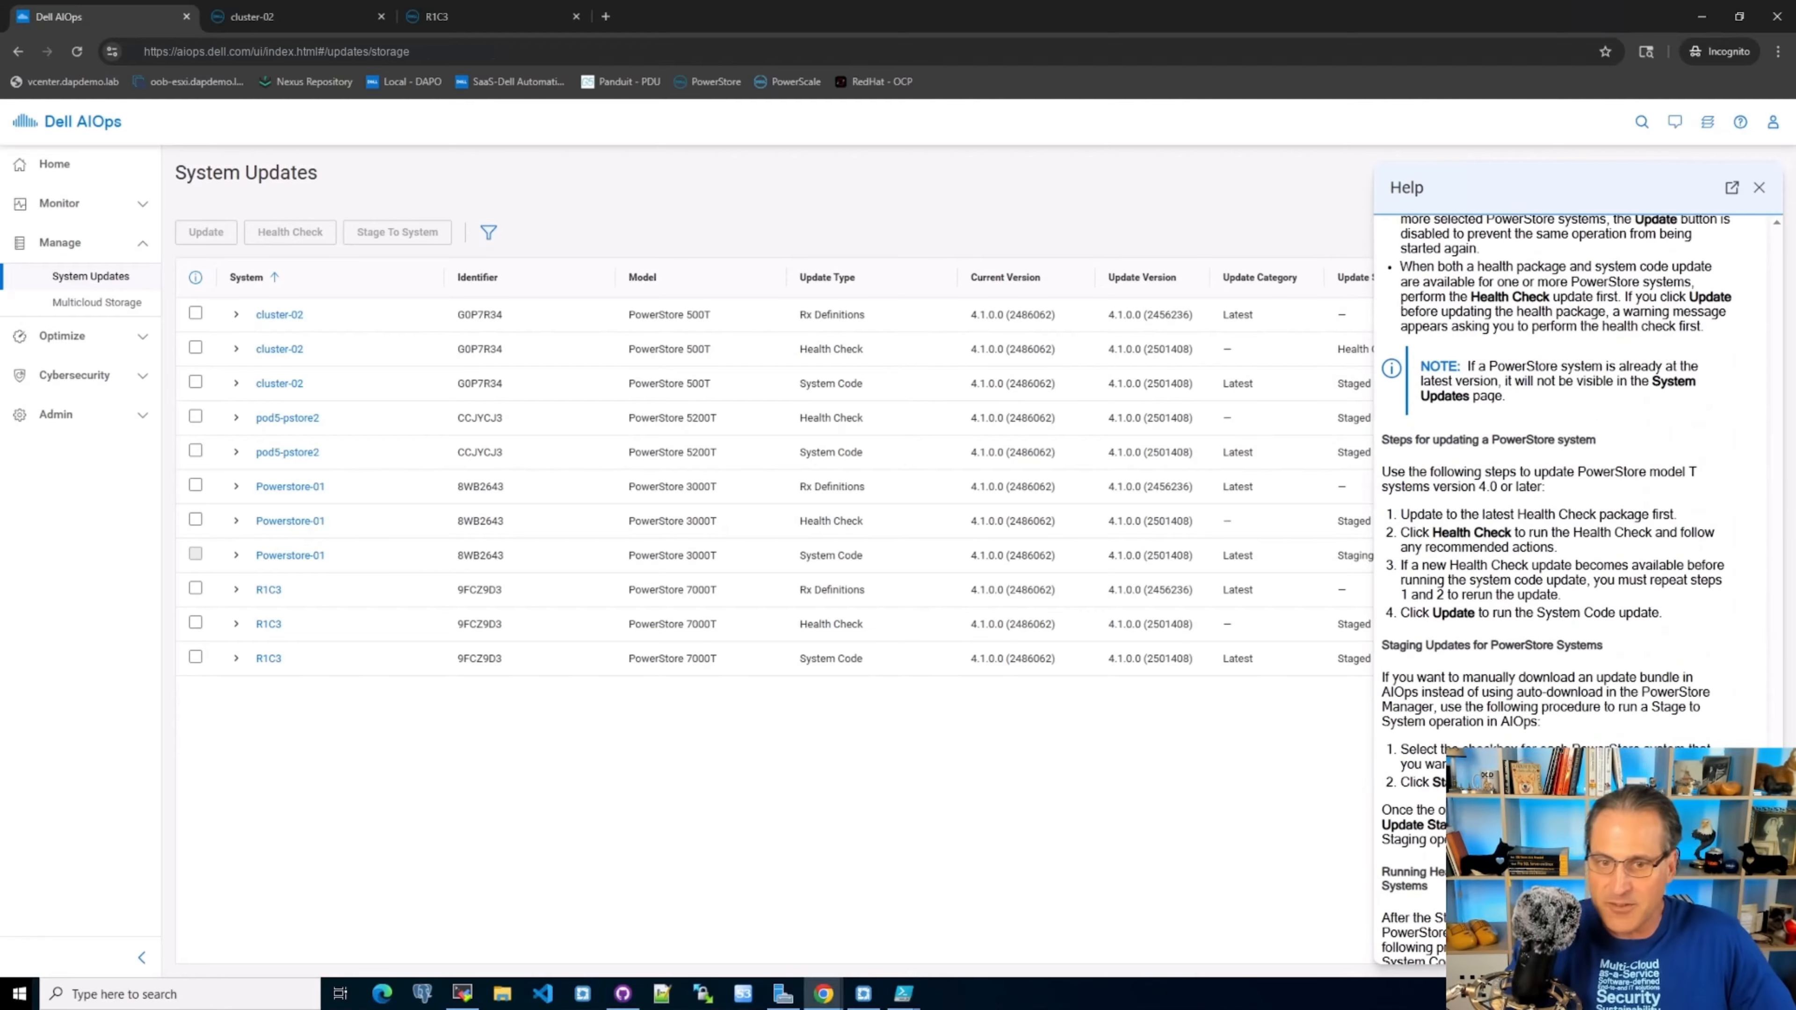
scroll(1573, 587, down, 7)
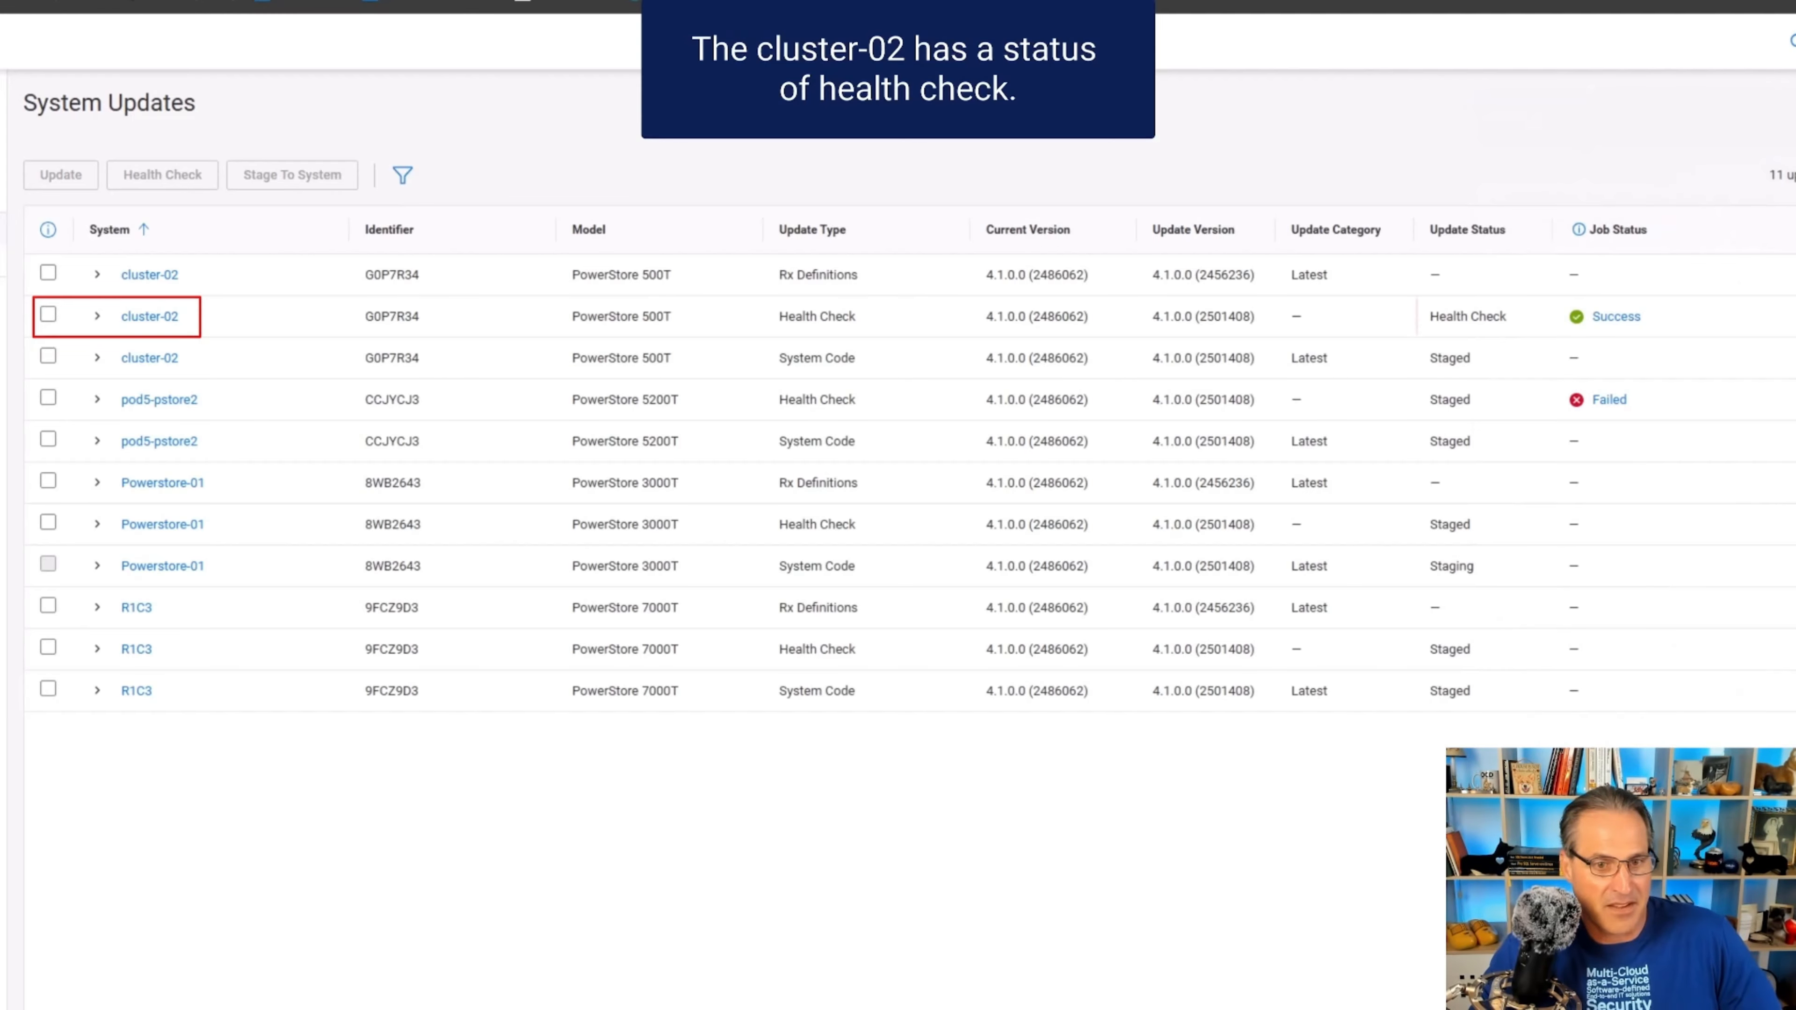
Step: Run a health check for the Health Check updates of cluster-02 and R1C3
click(48, 314)
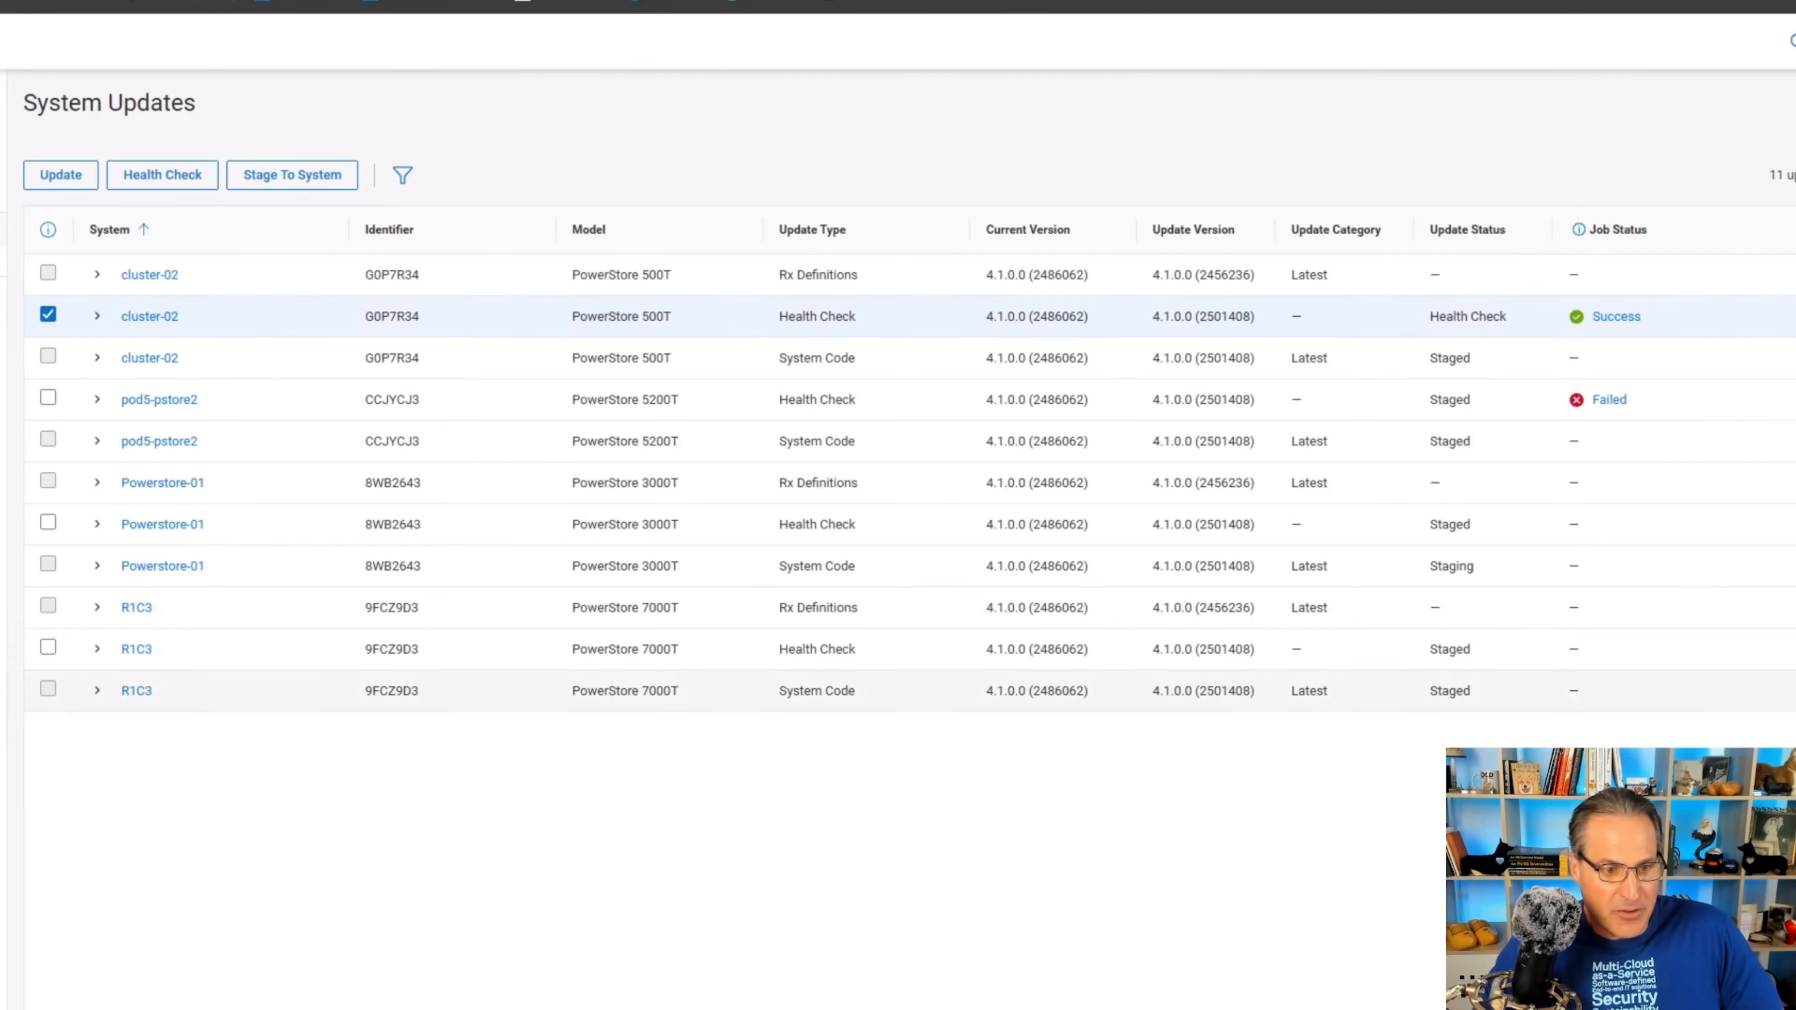
click(48, 646)
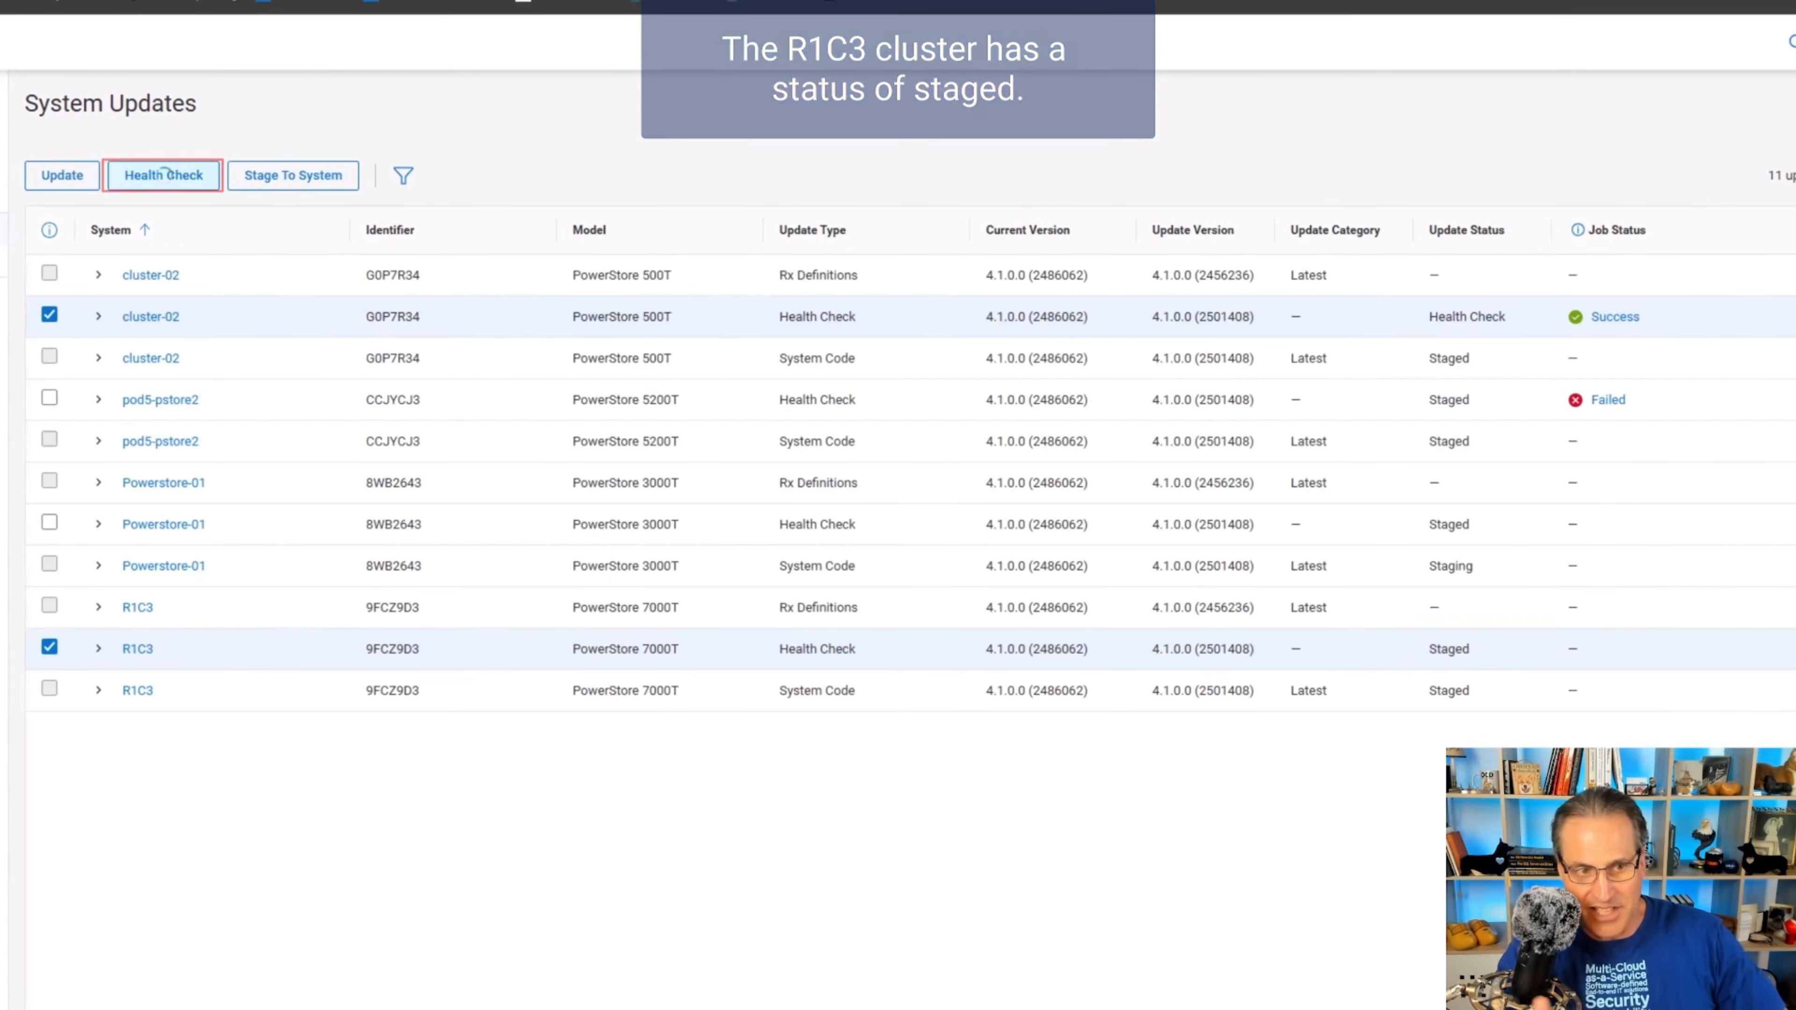
click(163, 174)
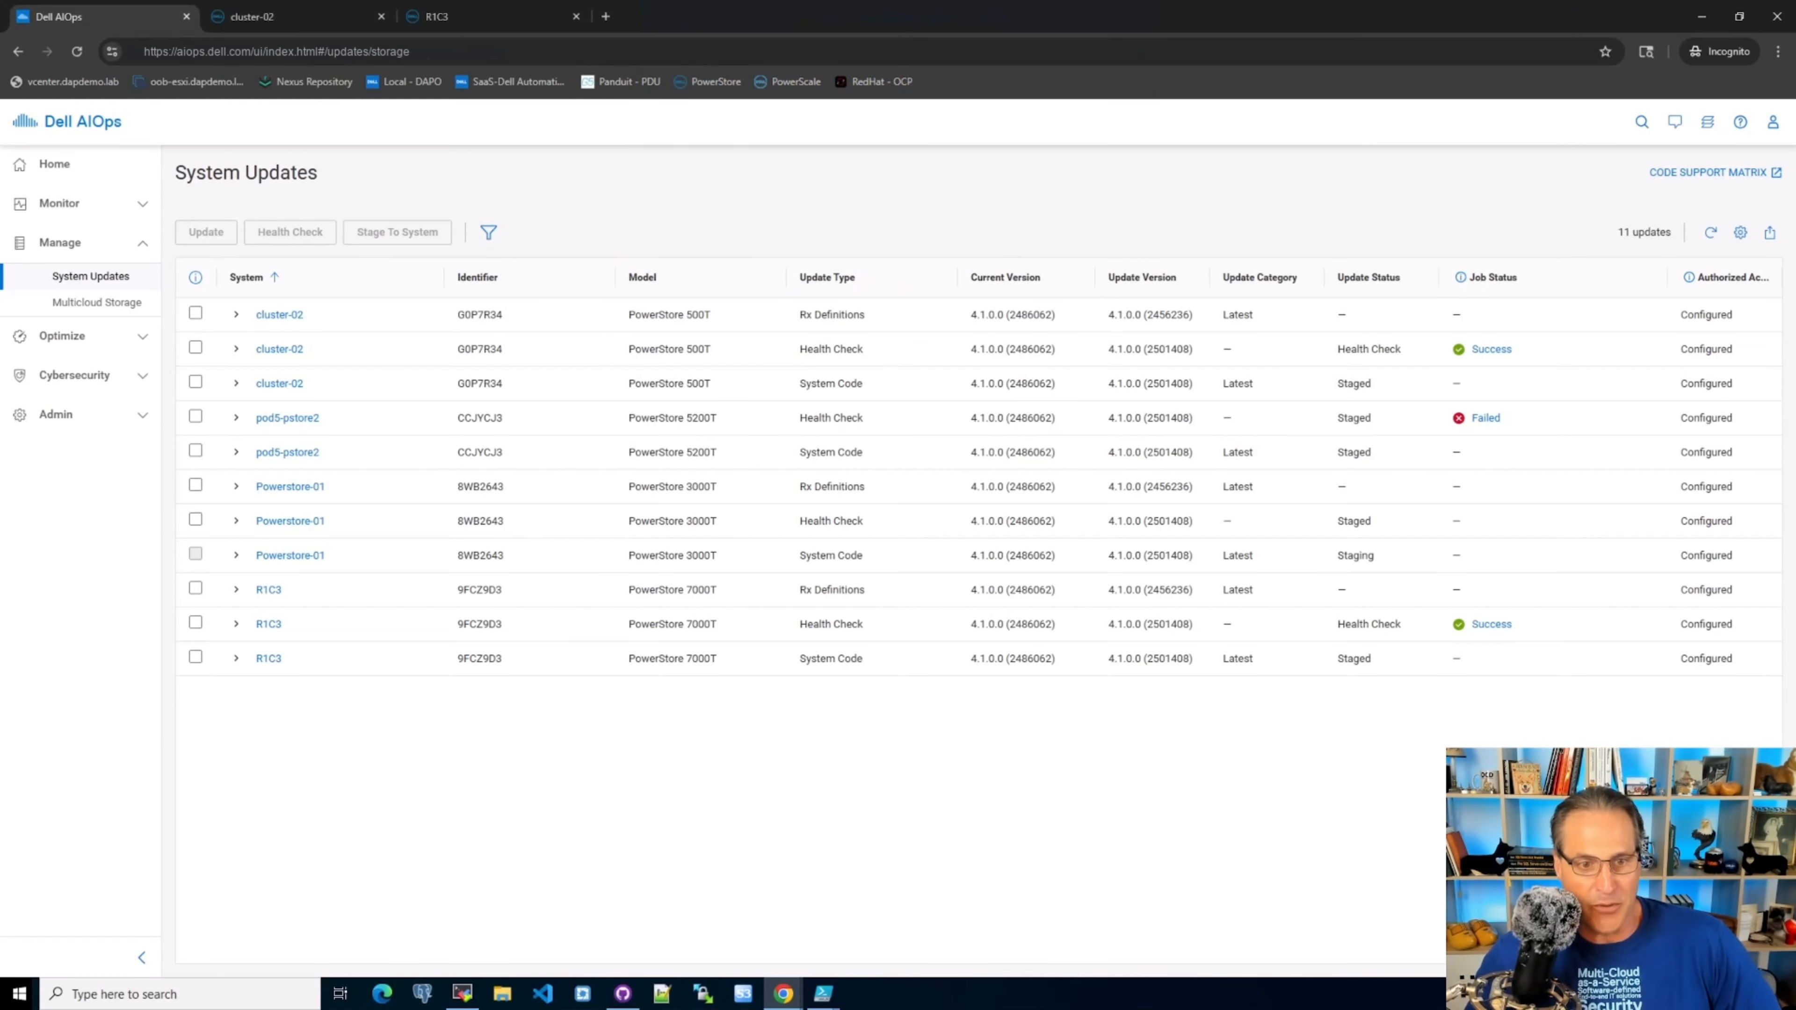
Step: View all jobs and examine the full error details of the failed pre health check task for pod5-pstore2
click(1707, 123)
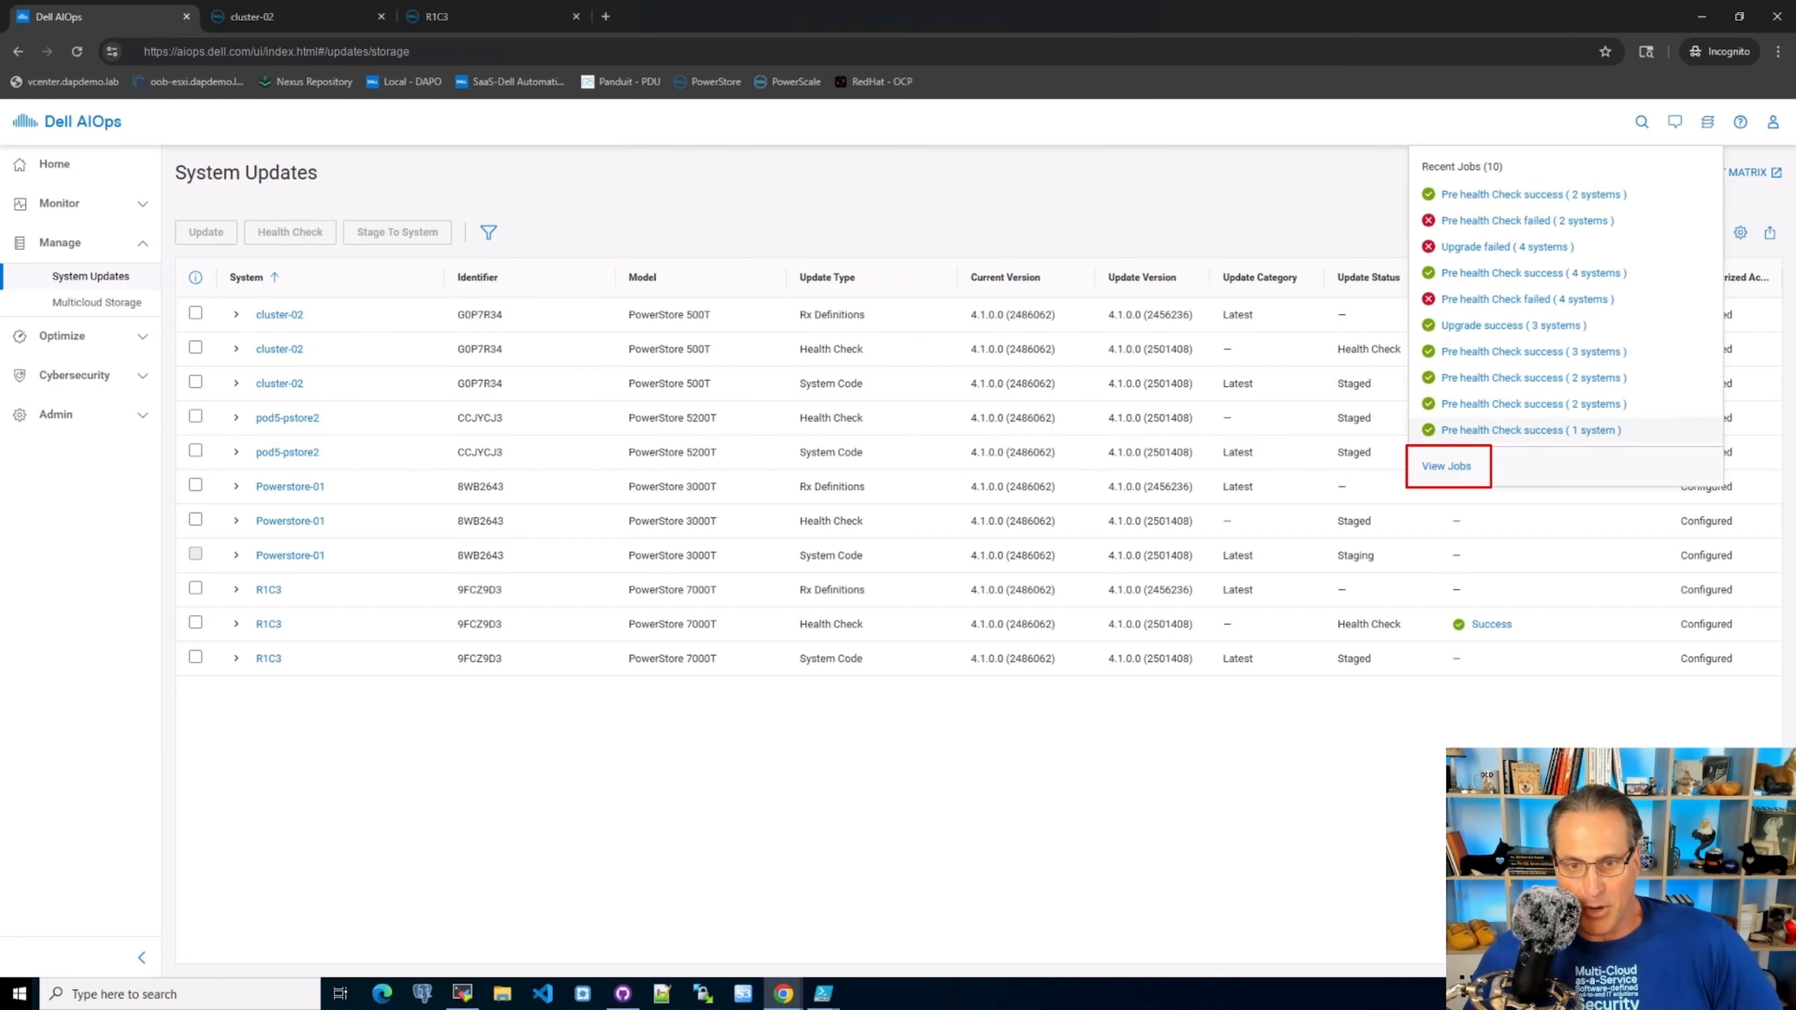
click(1445, 465)
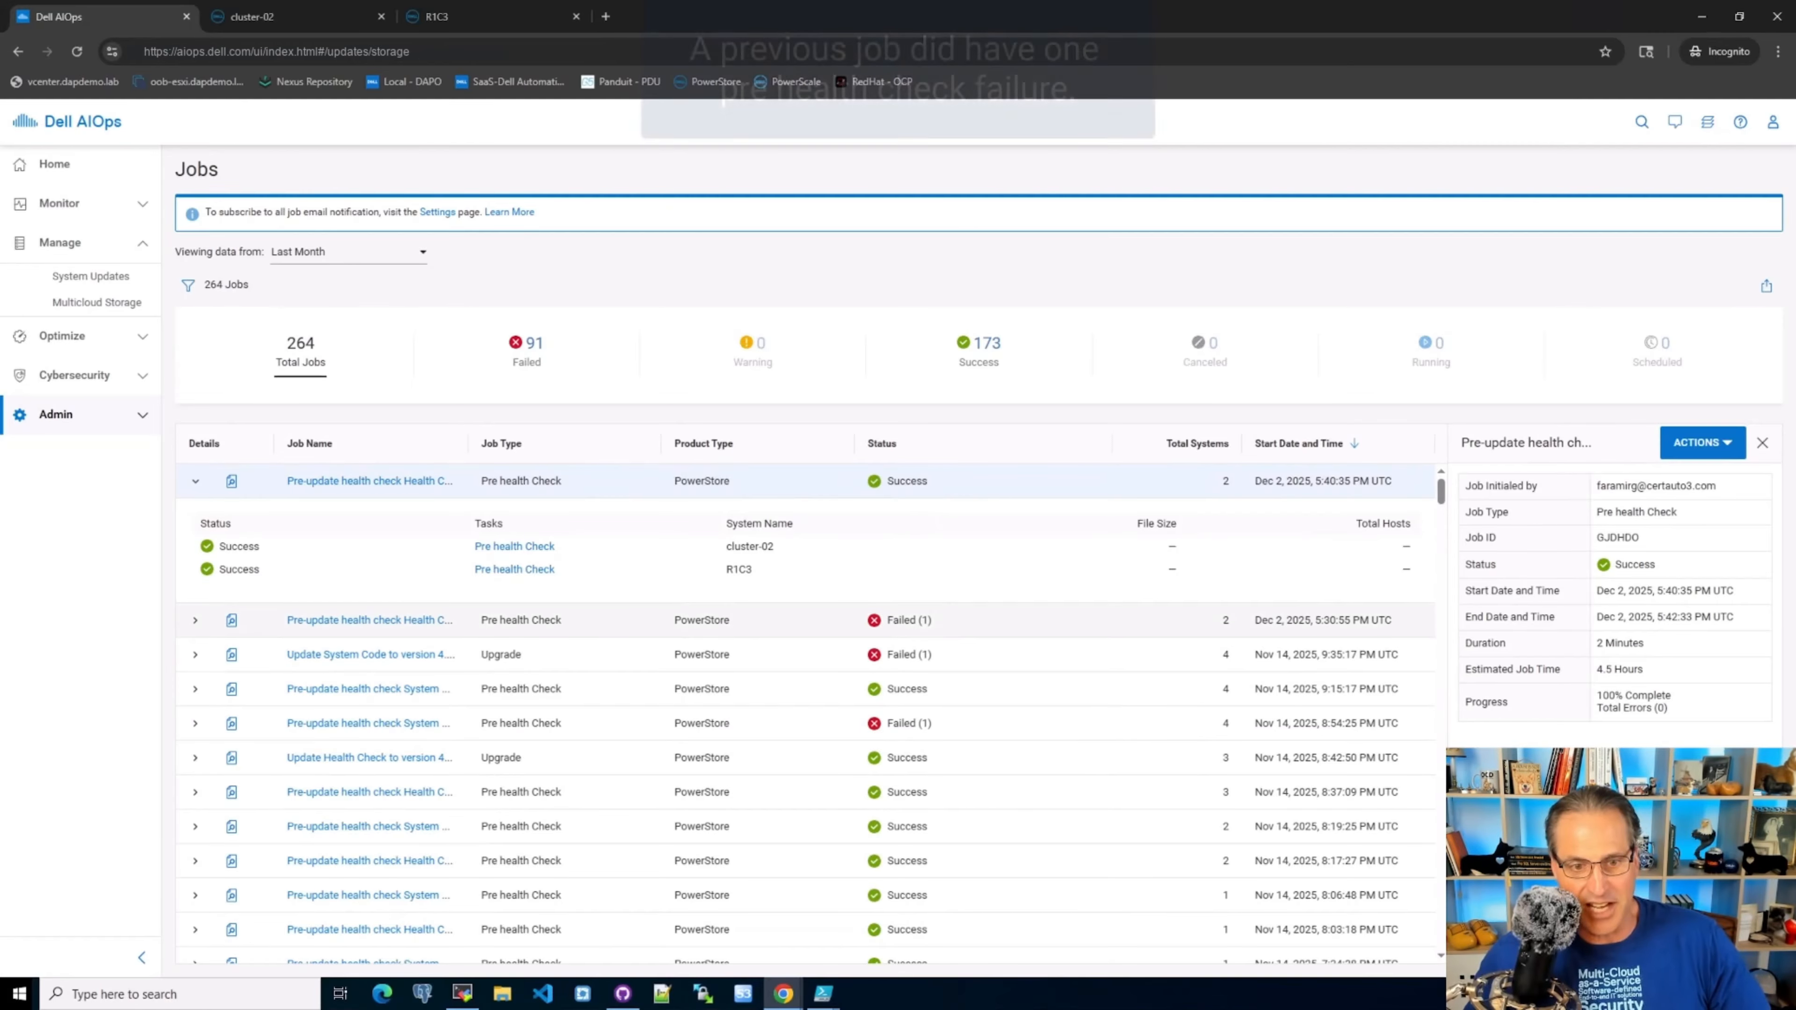
click(195, 620)
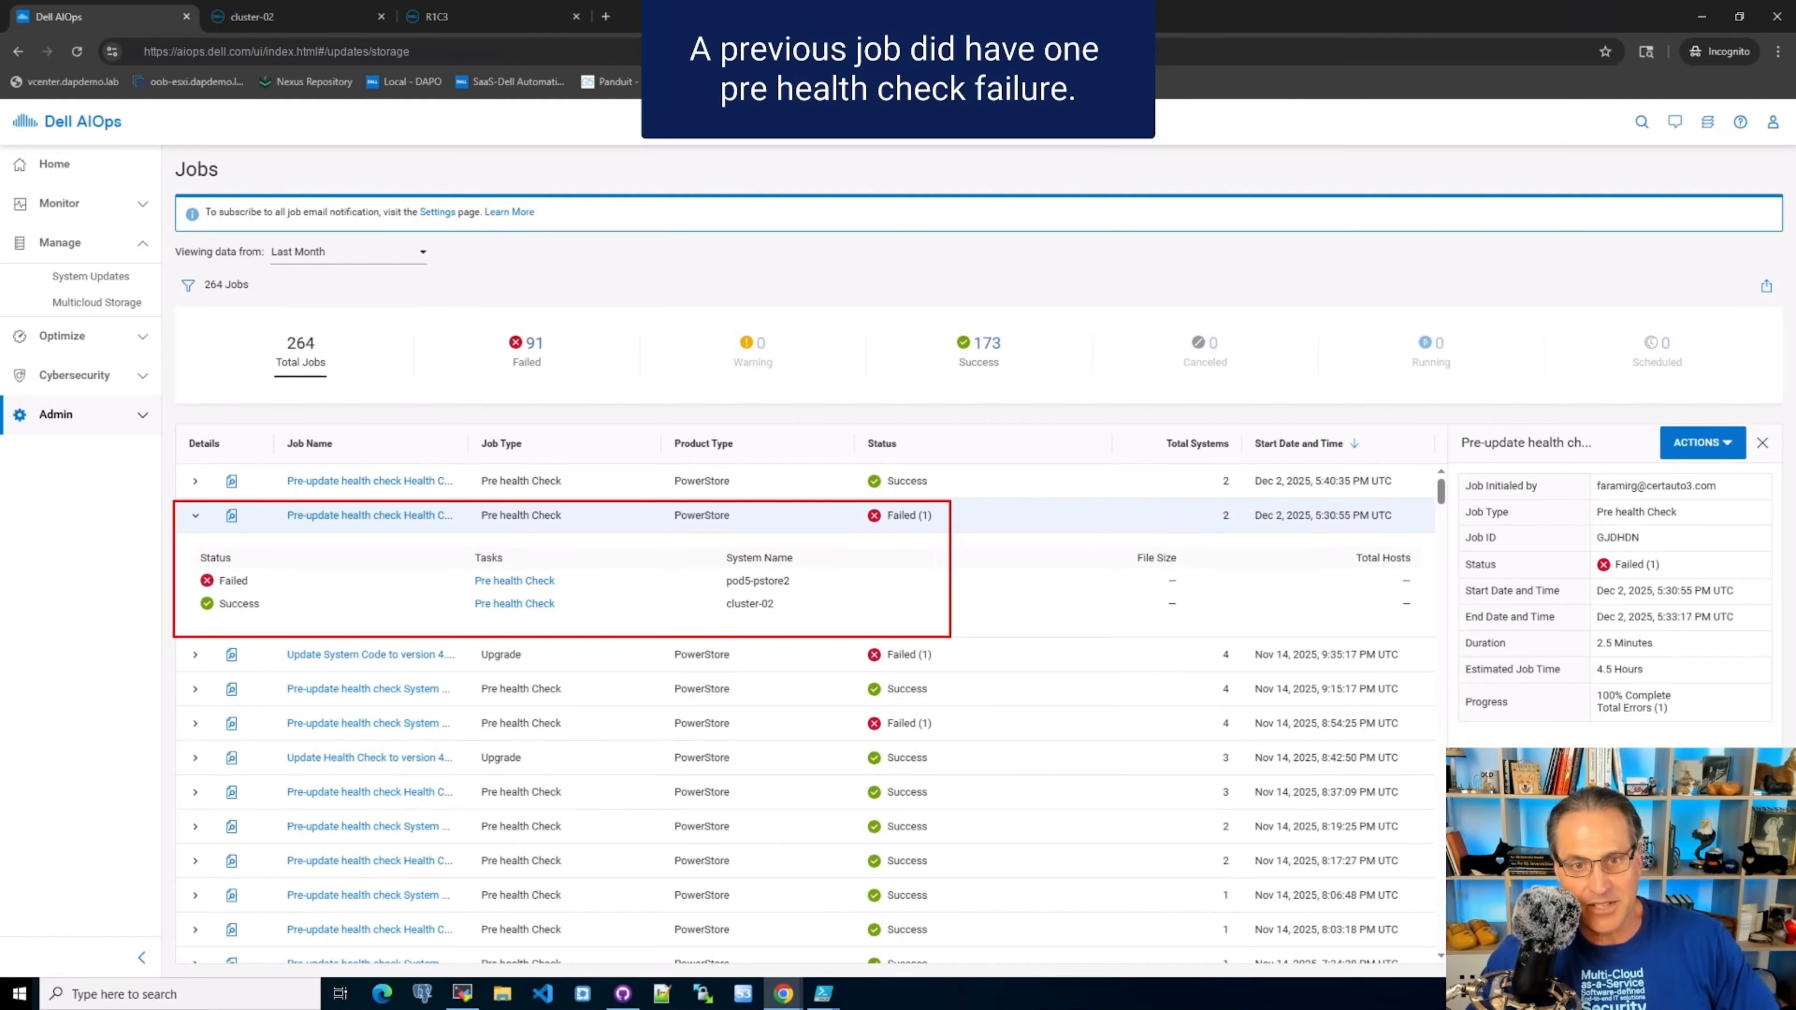
click(514, 580)
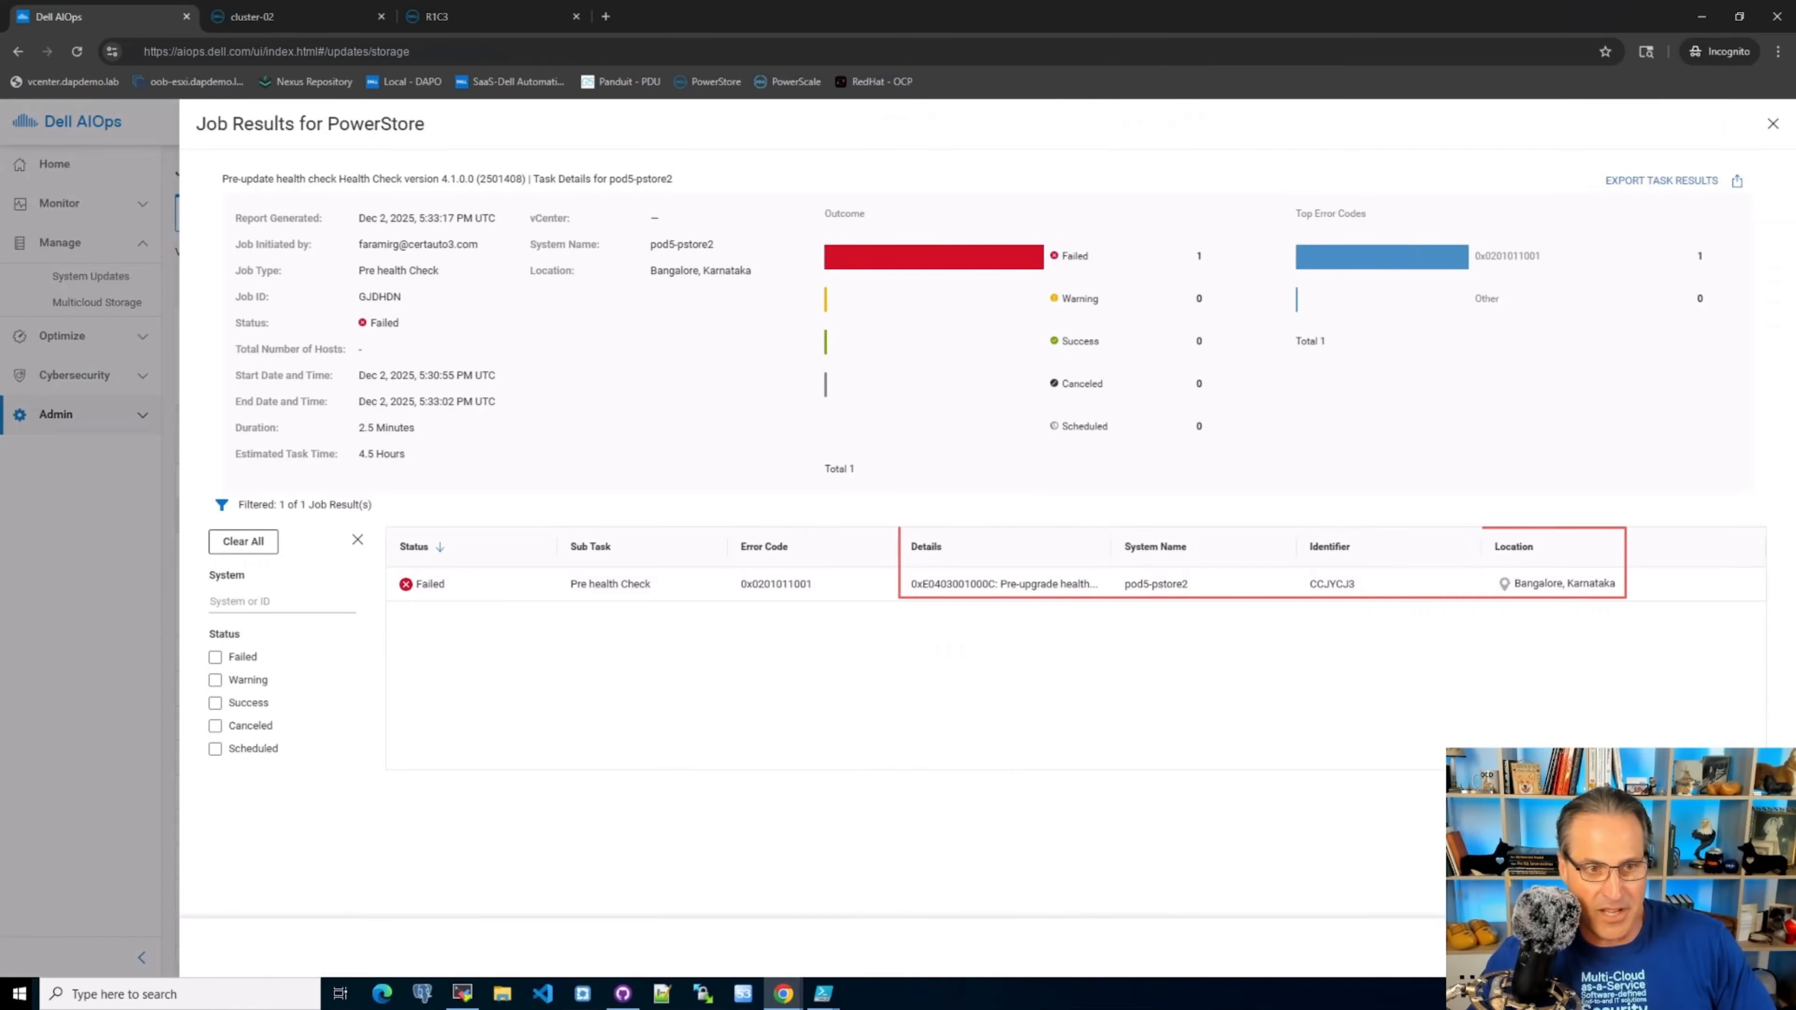
double_click(1111, 547)
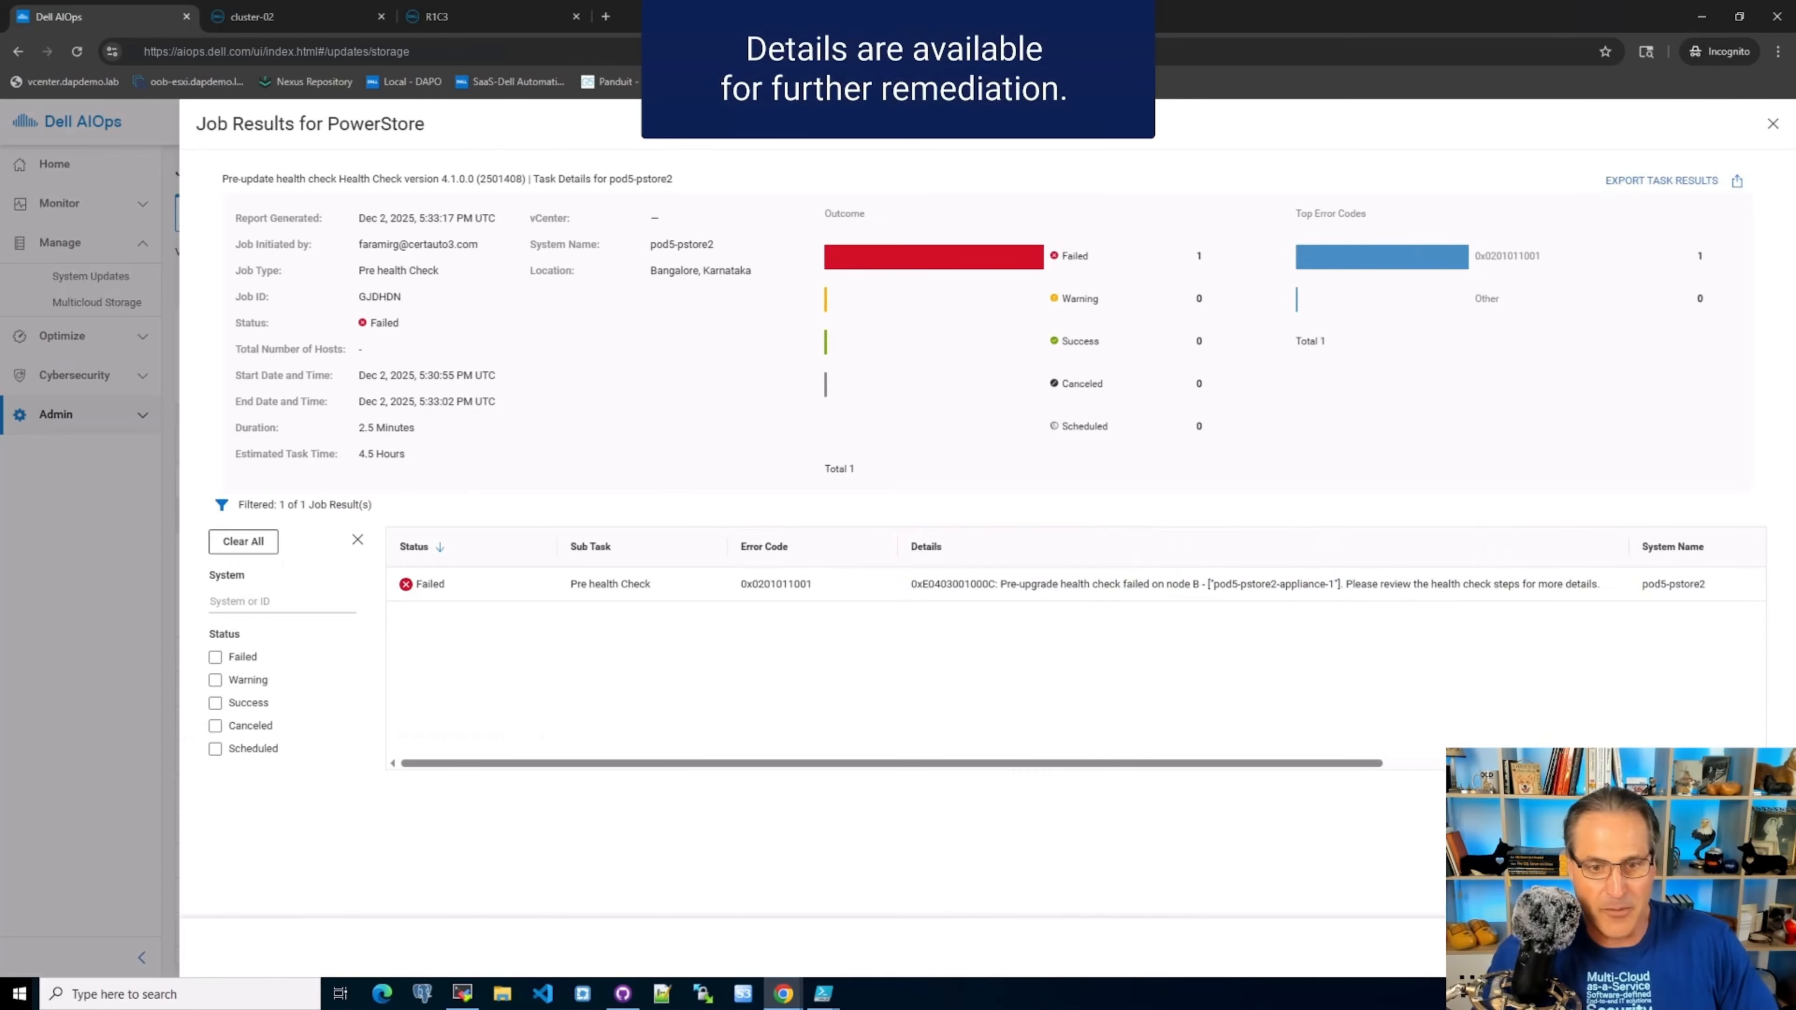
click(1745, 948)
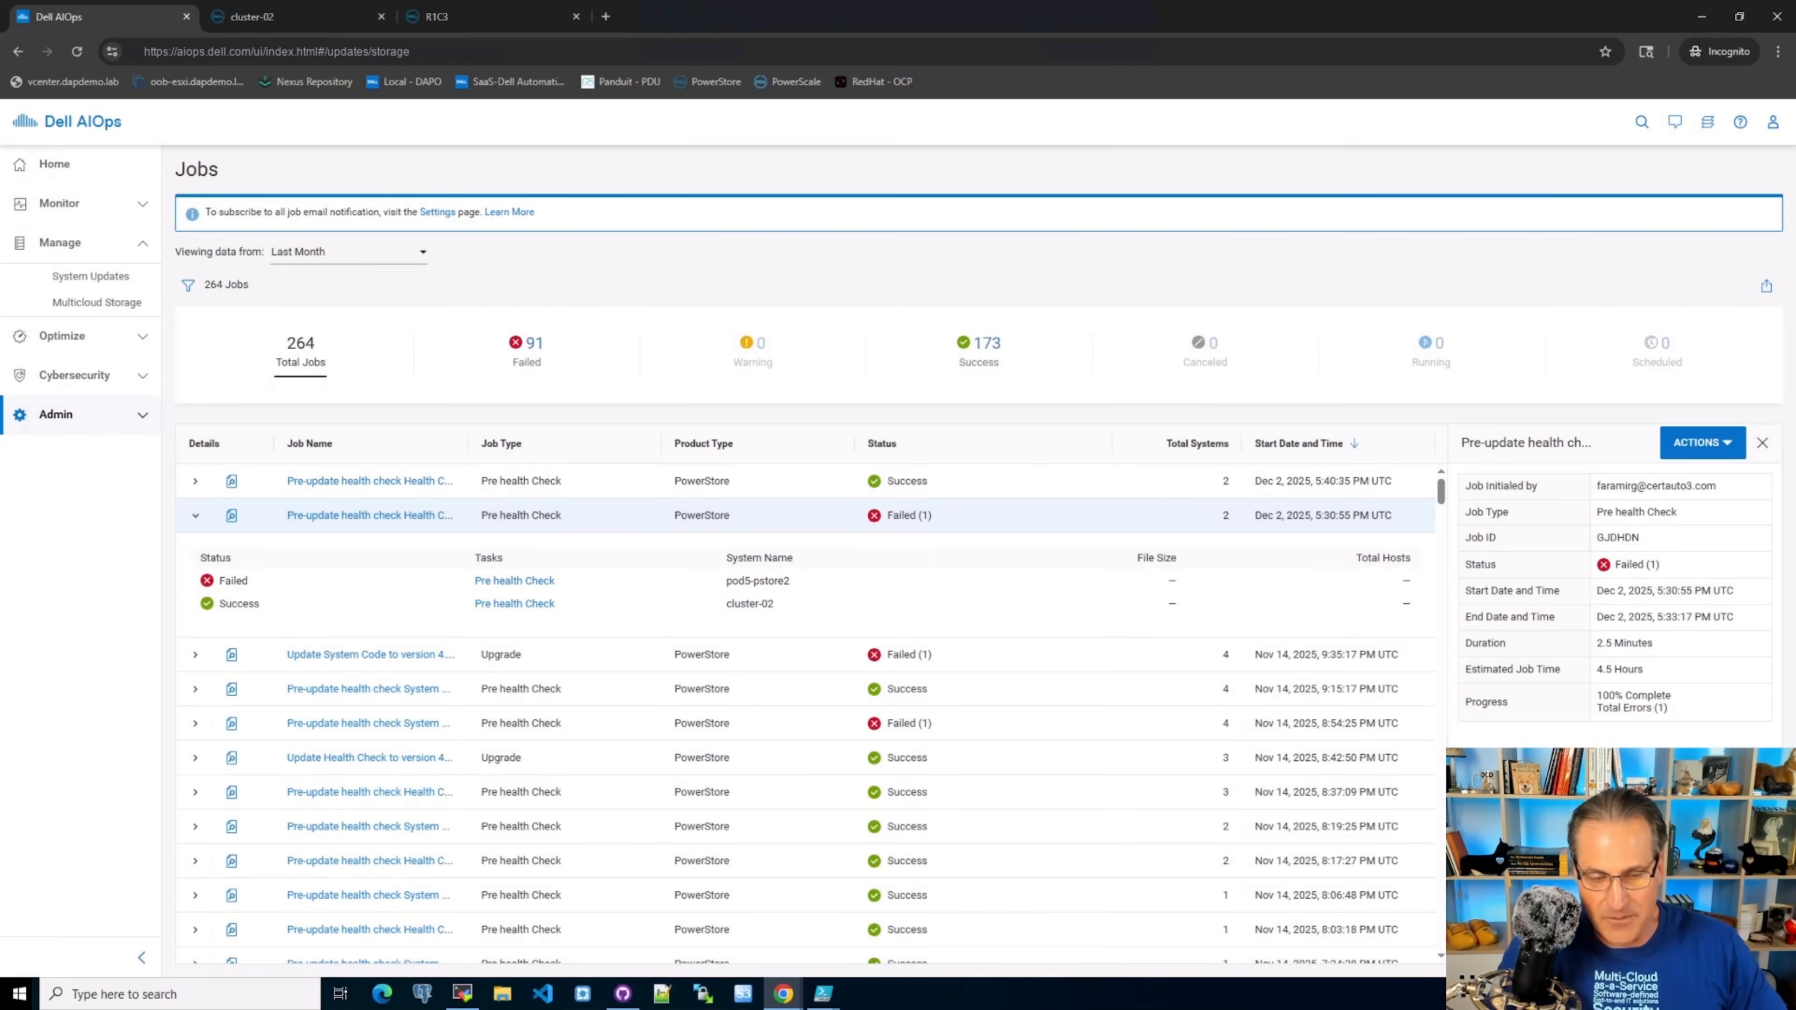
click(196, 515)
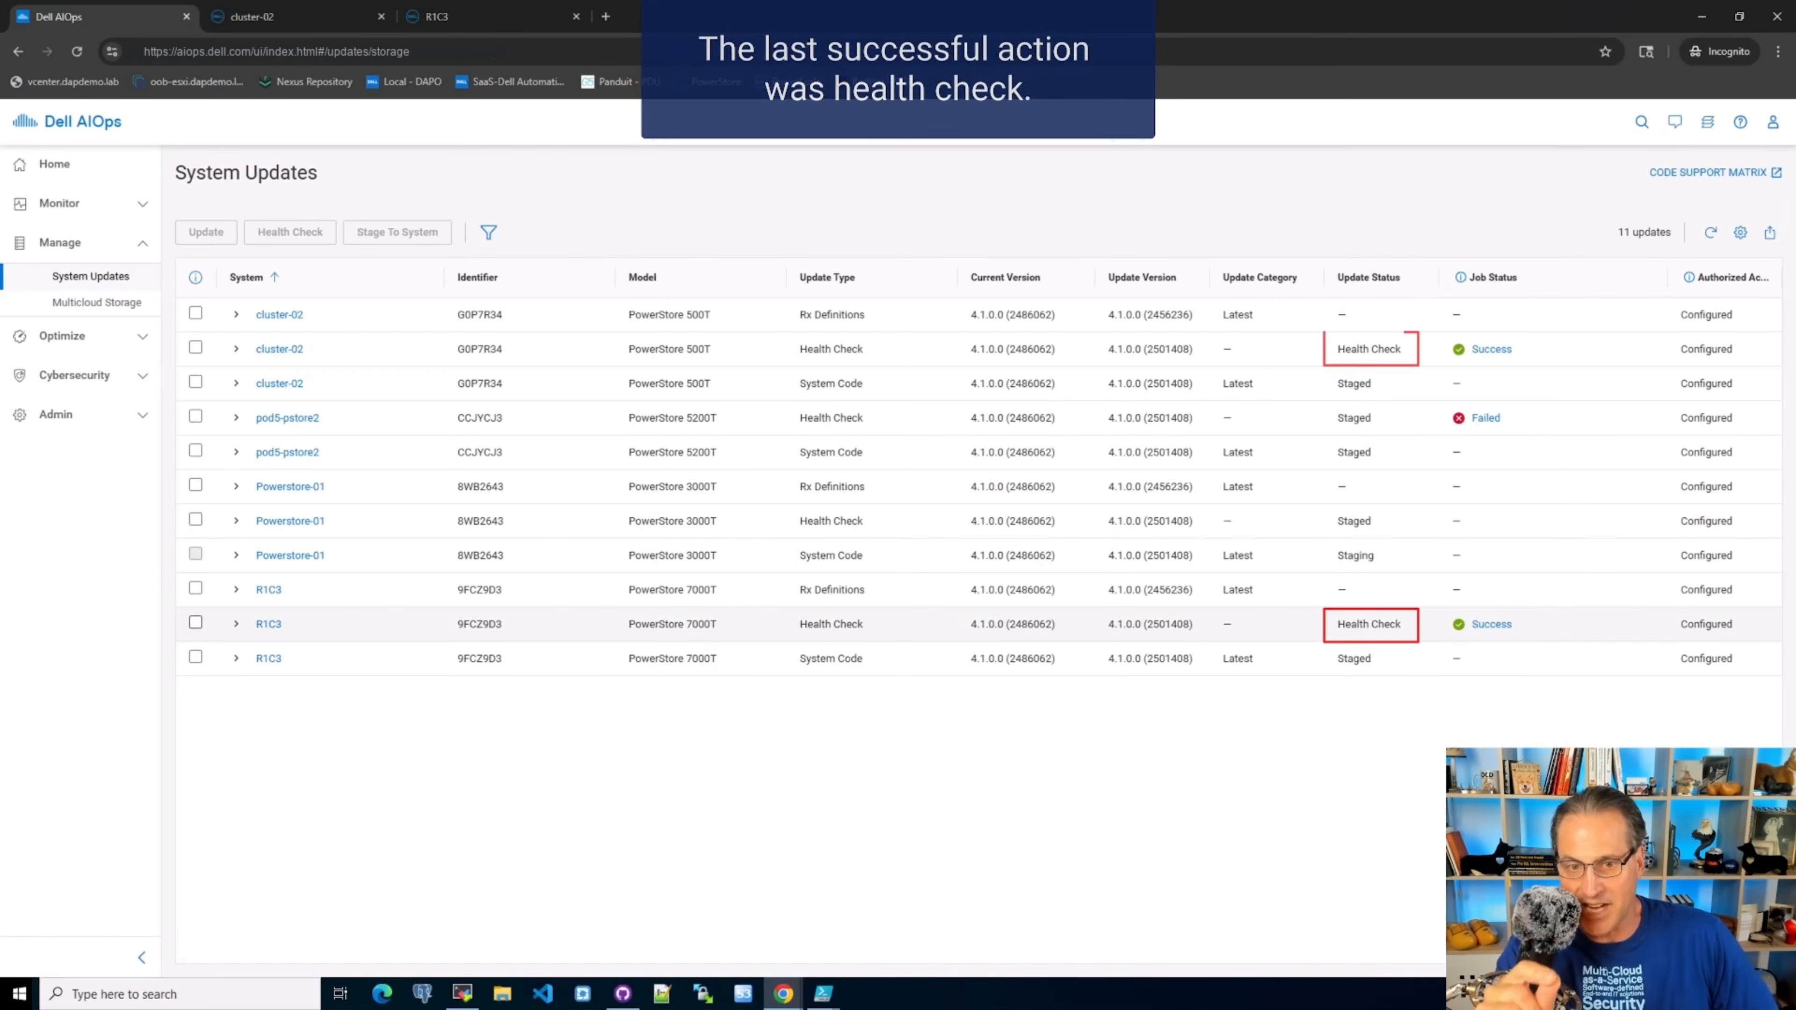
Step: Install the Health Check package update on R1C3 and cluster-02
click(196, 623)
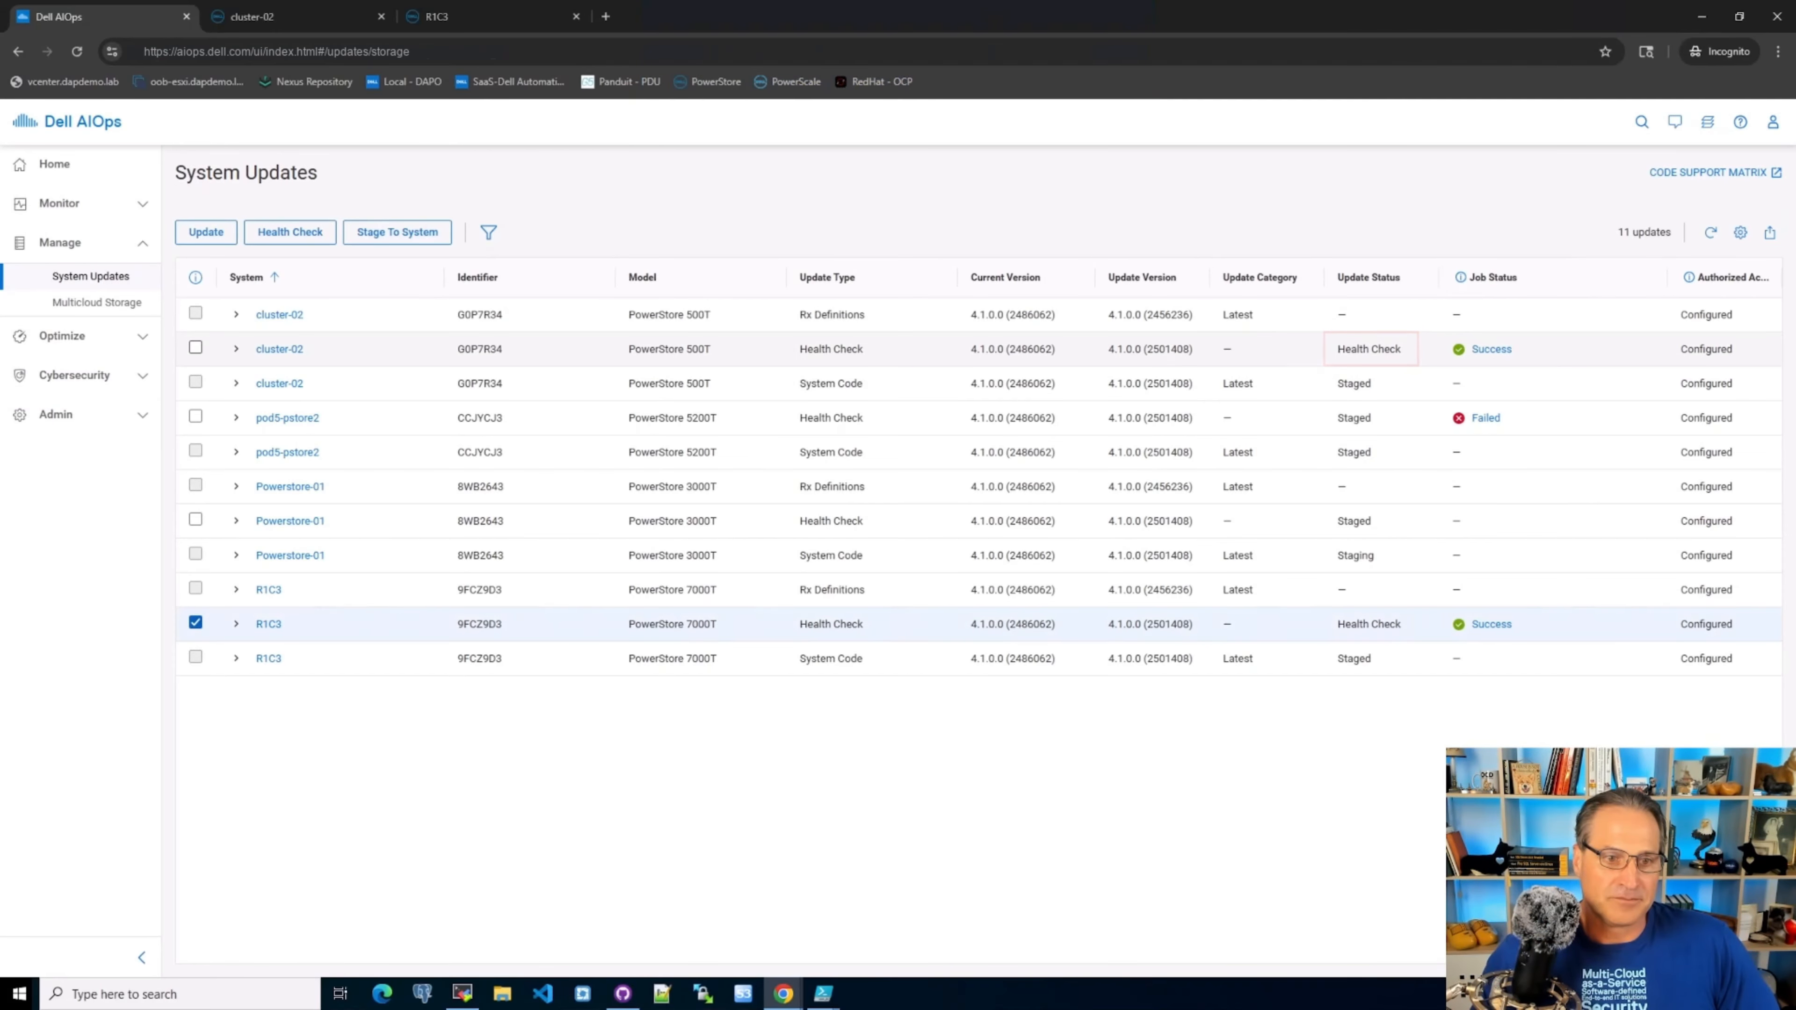
click(196, 347)
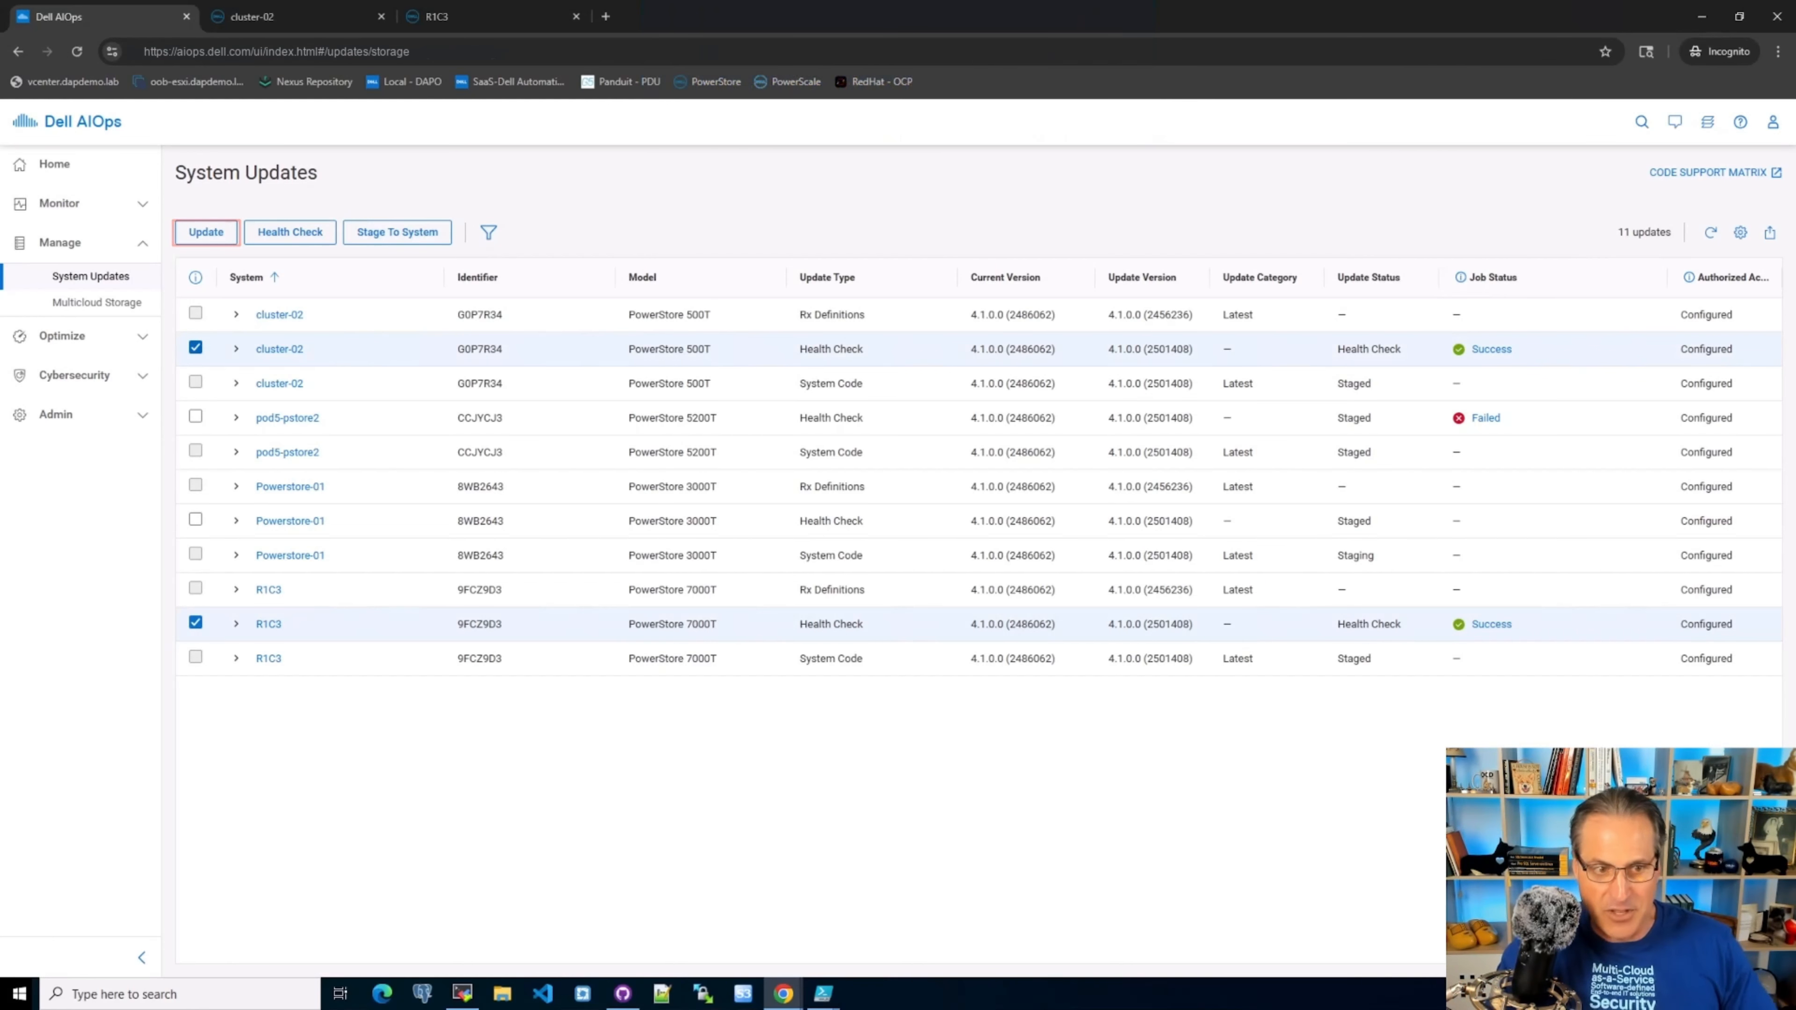
click(206, 232)
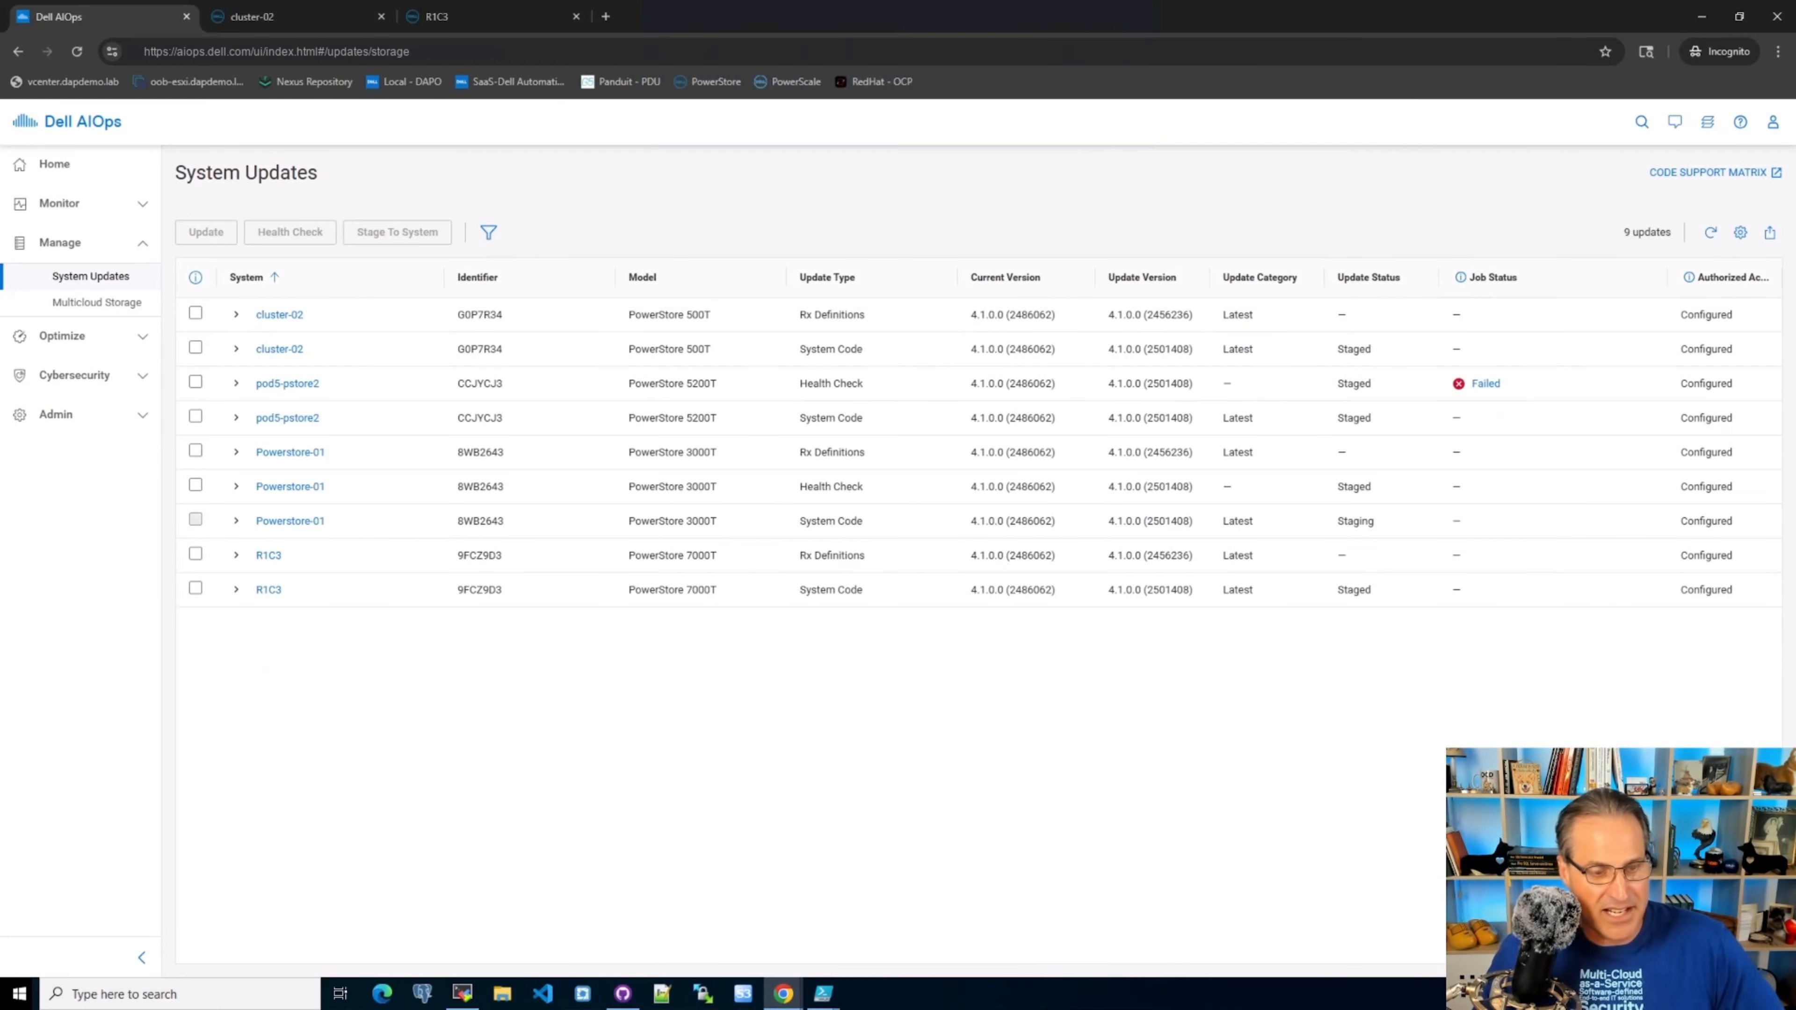
Step: Run a health check for the System Code updates of R1C3 and cluster-02
click(196, 588)
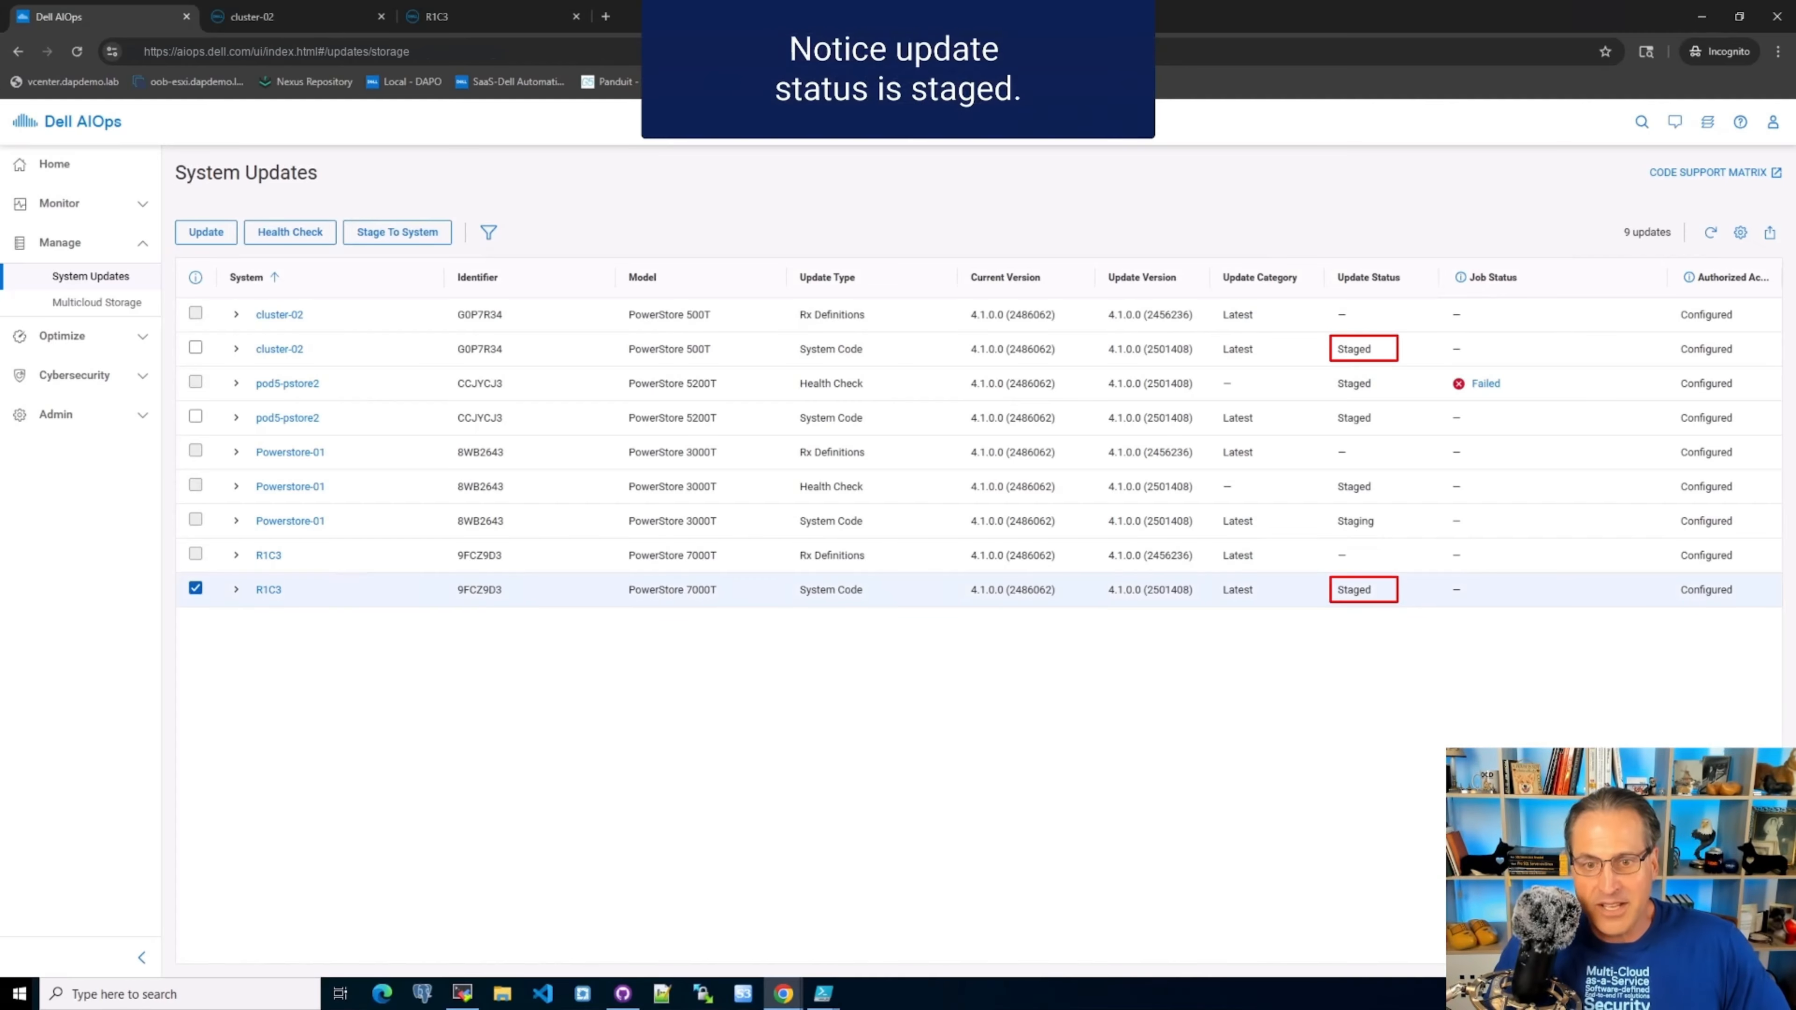
click(196, 347)
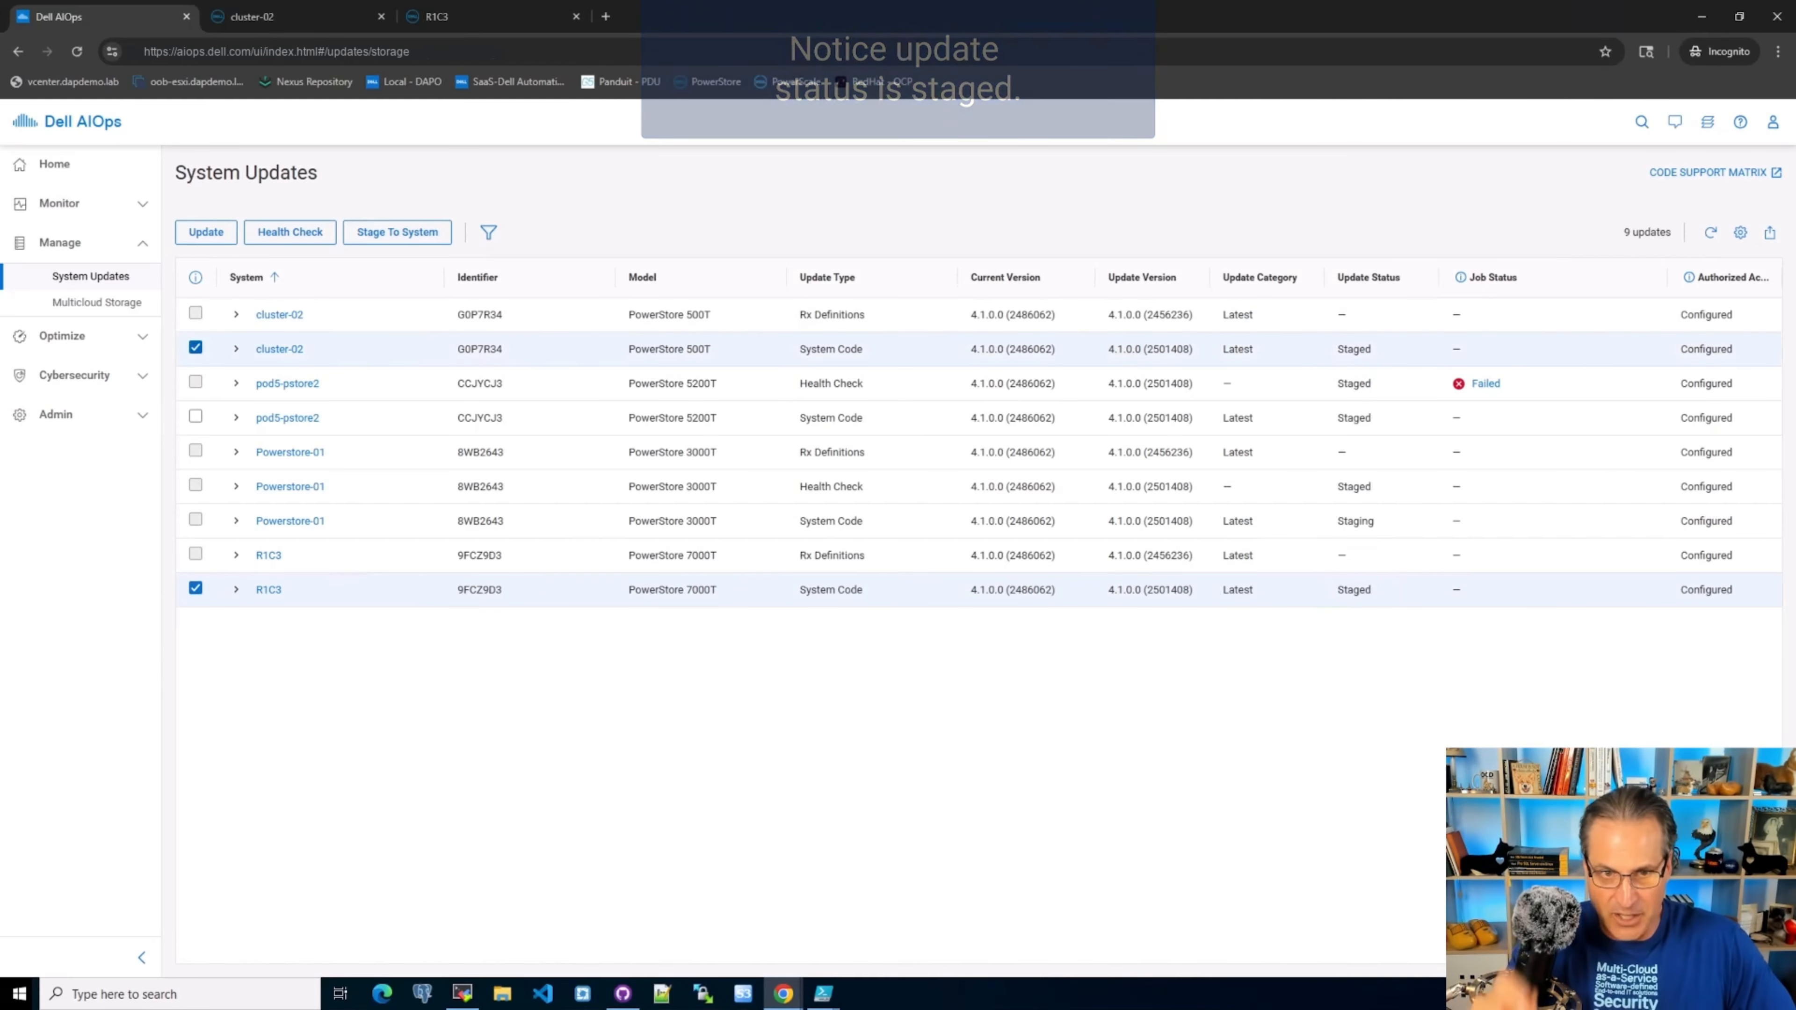
click(290, 232)
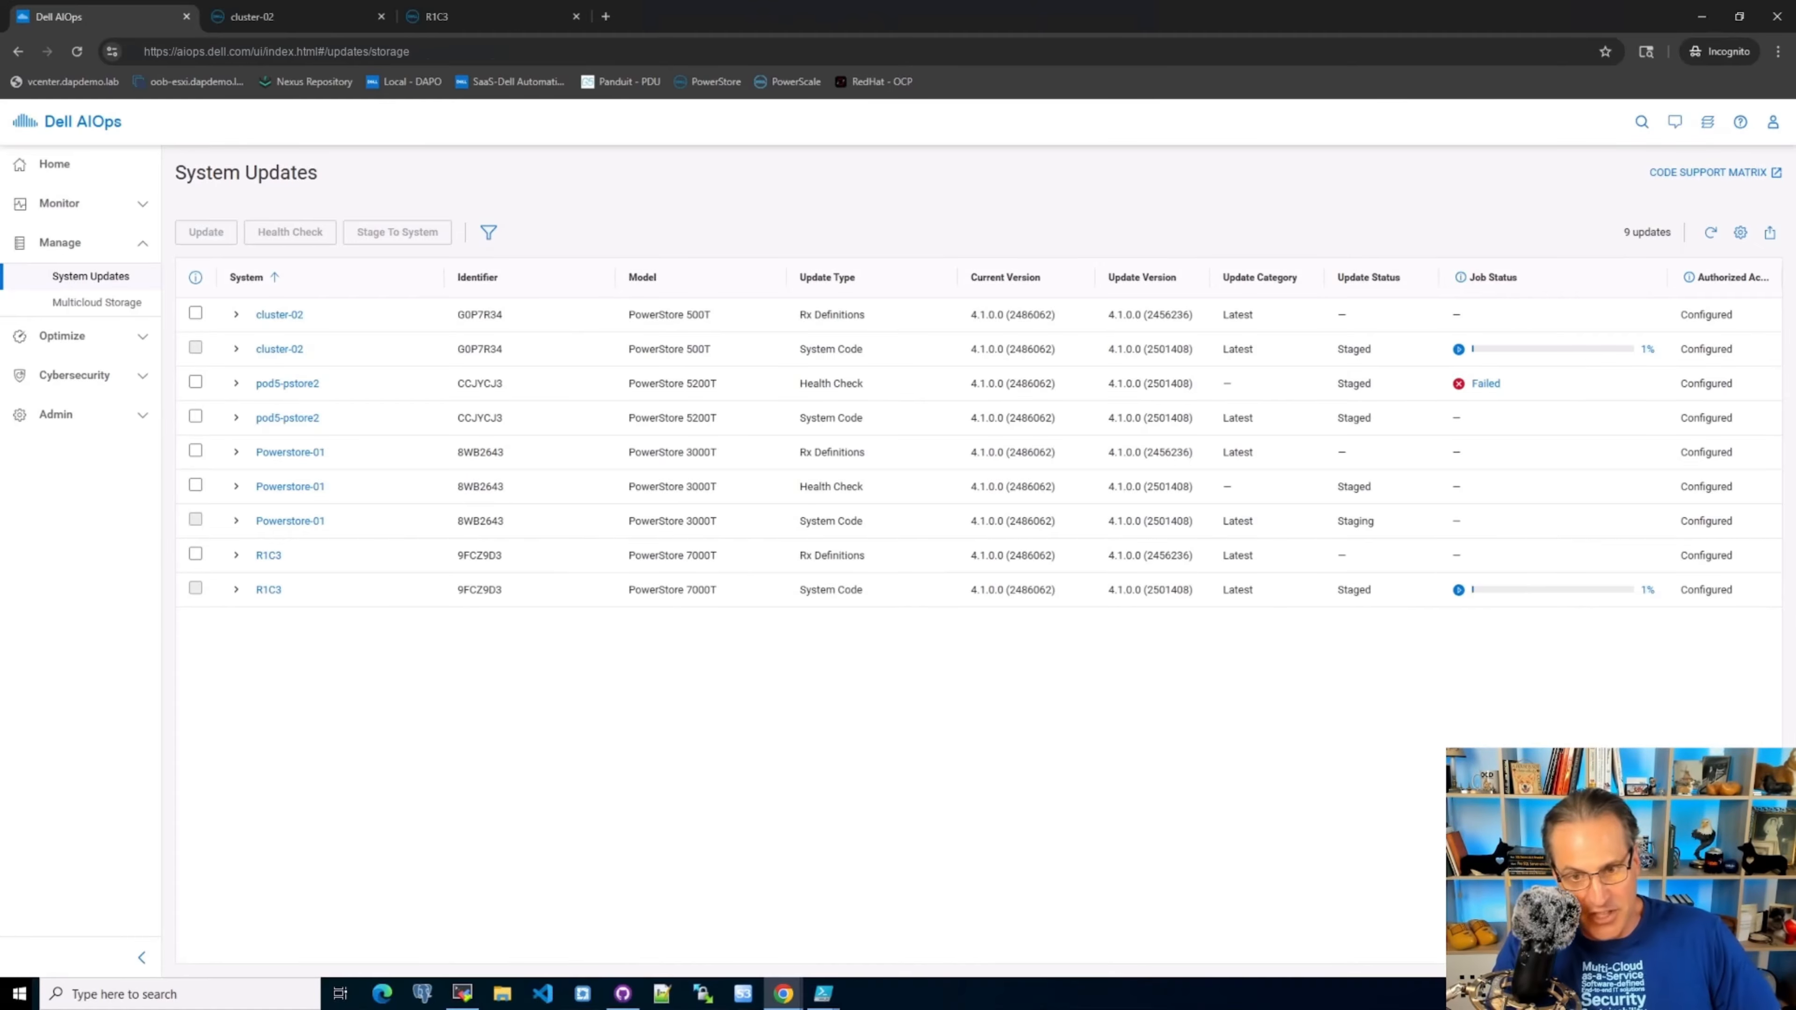
Step: Check the health check progress on the PowerStore Upgrades pages of cluster-02 and R1C3, and return to Dell AIOps
key(ctrl+Tab)
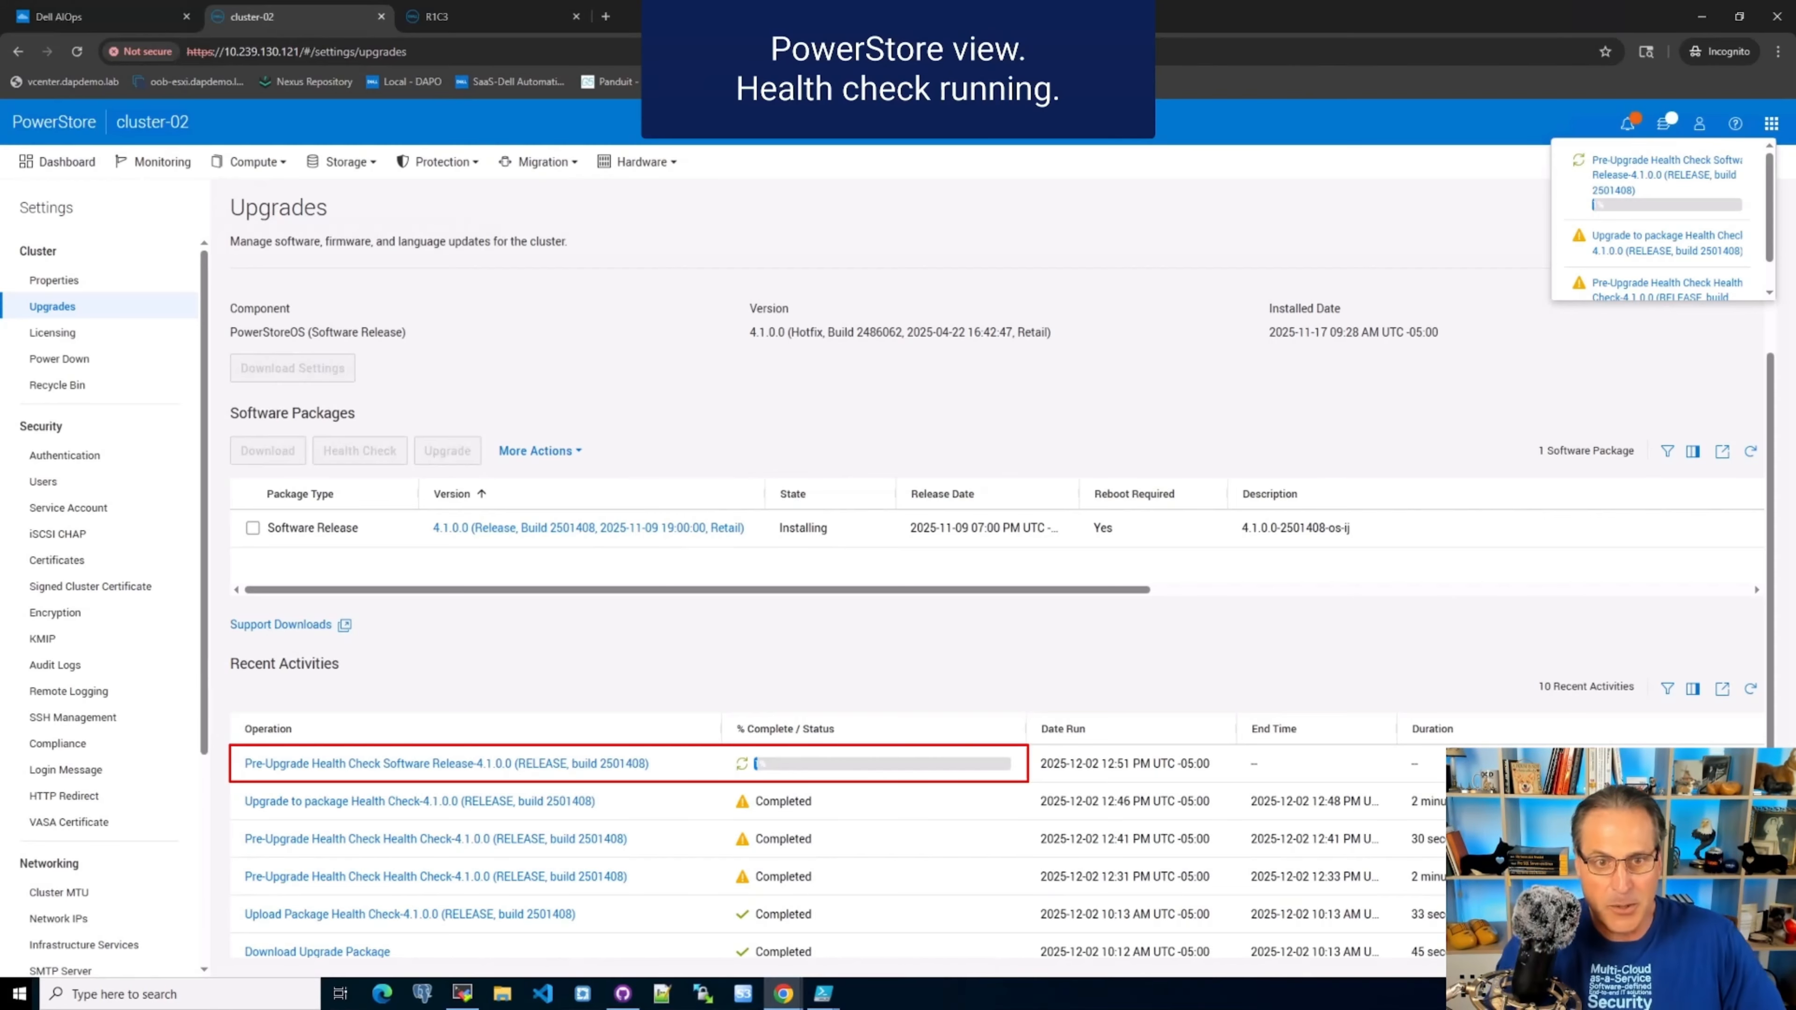
click(488, 16)
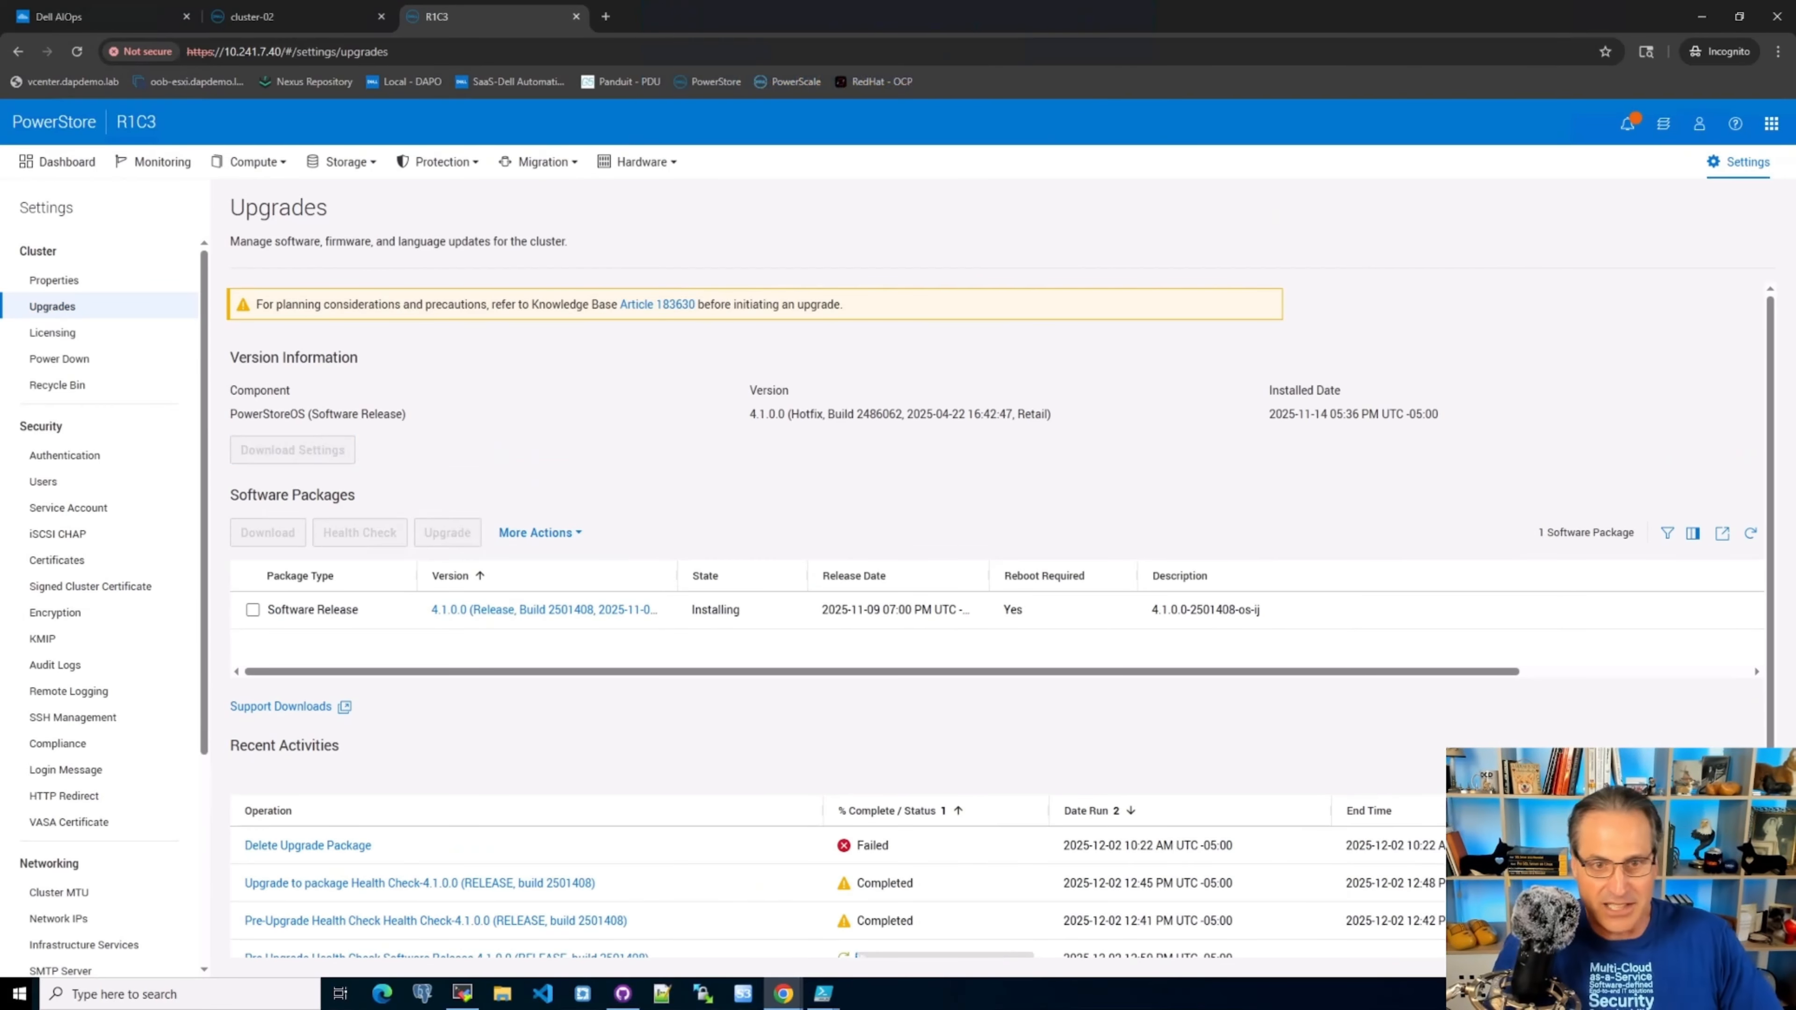
click(99, 17)
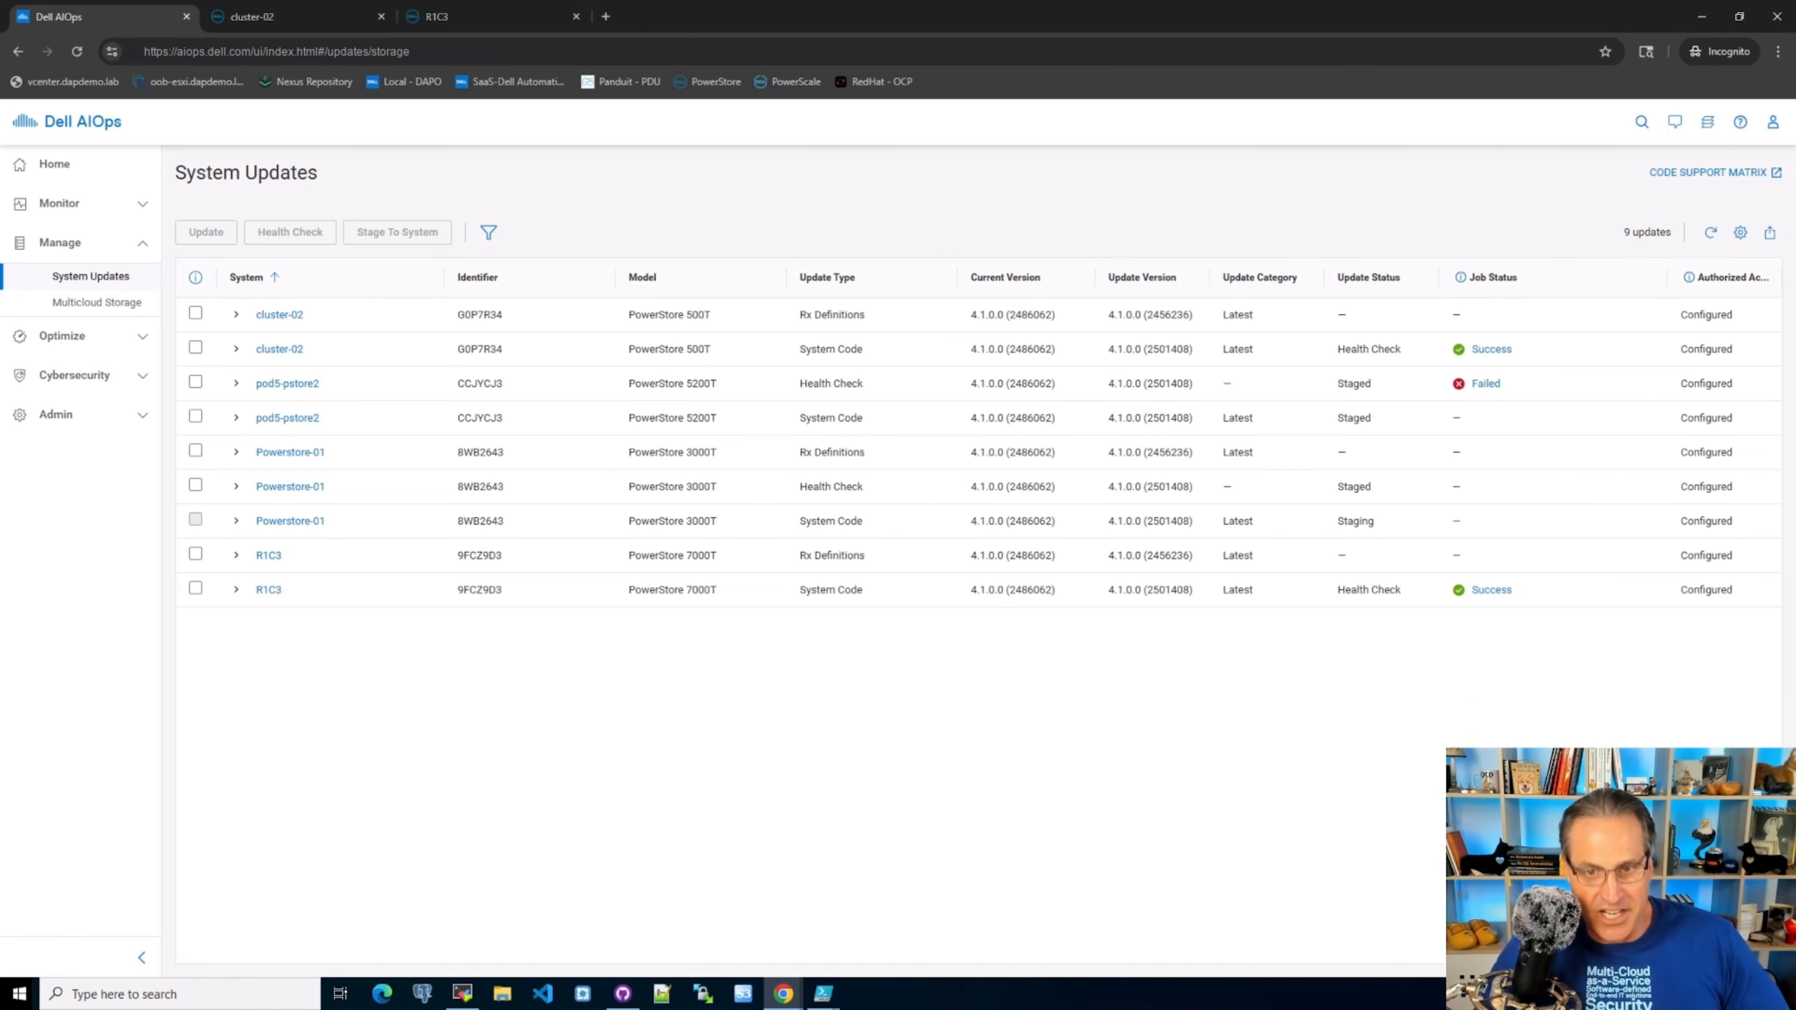
Step: Install the System Code update on R1C3 and cluster-02
click(195, 588)
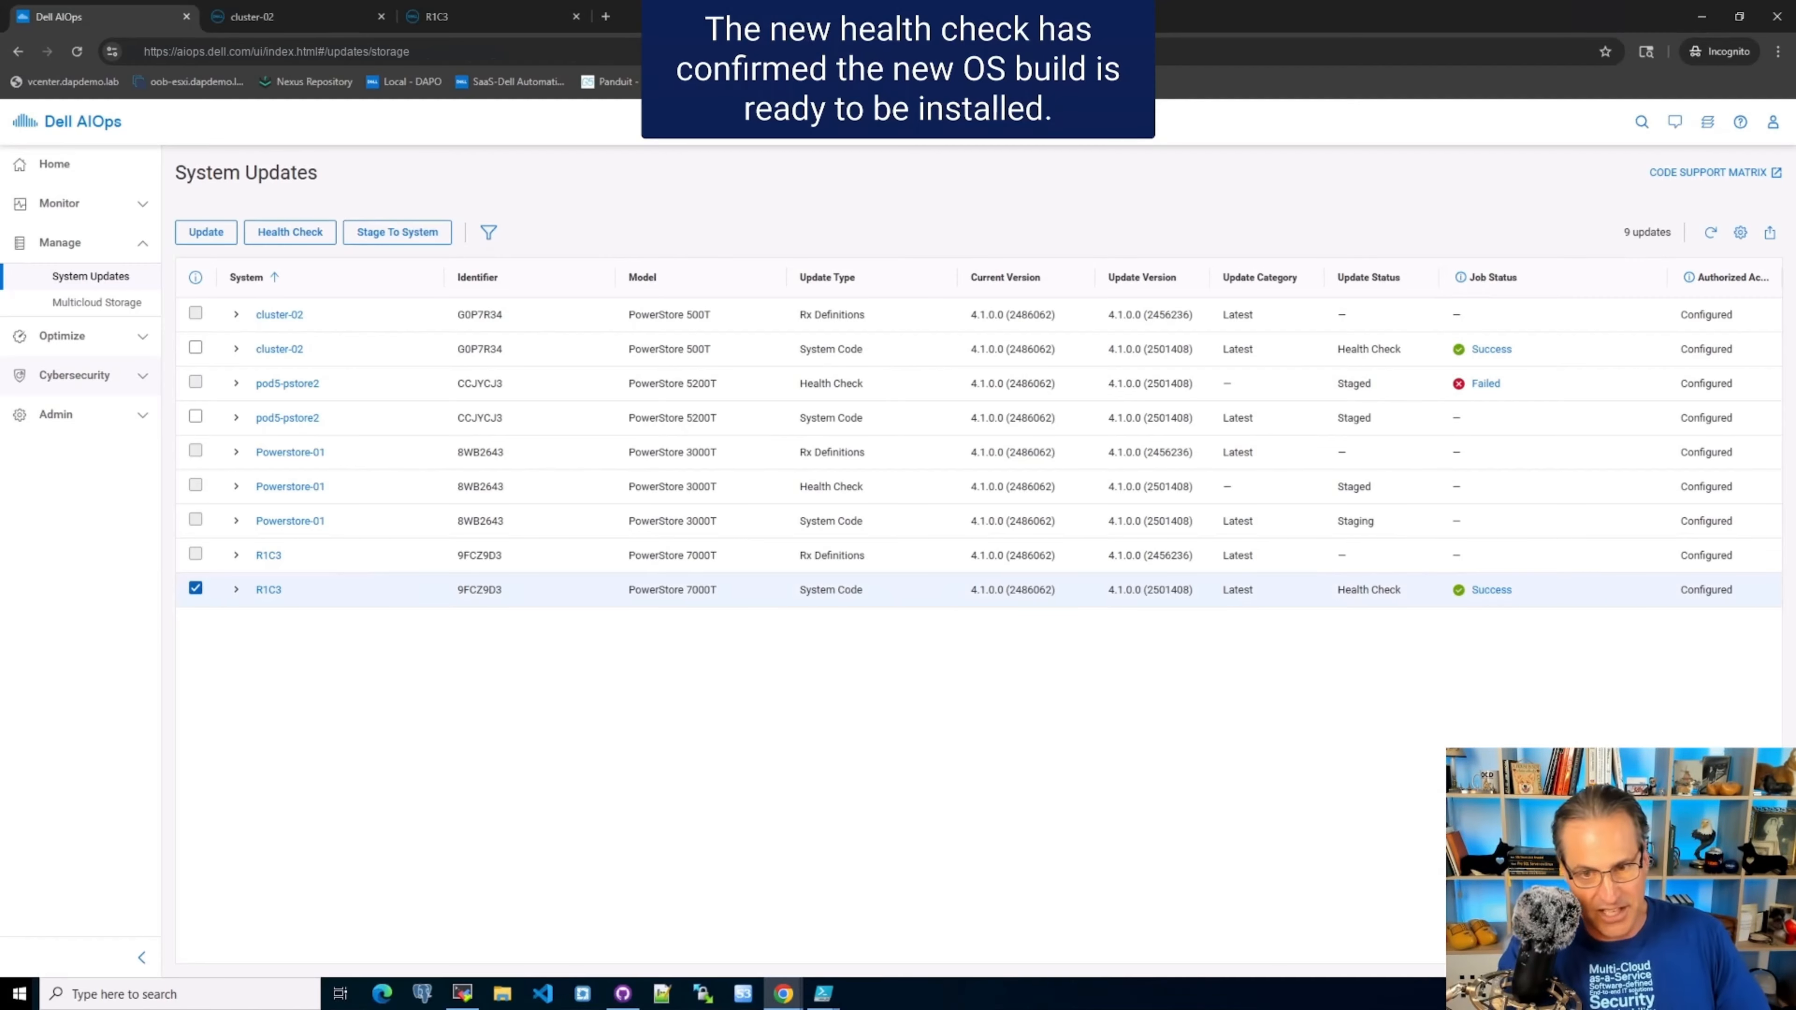
click(195, 348)
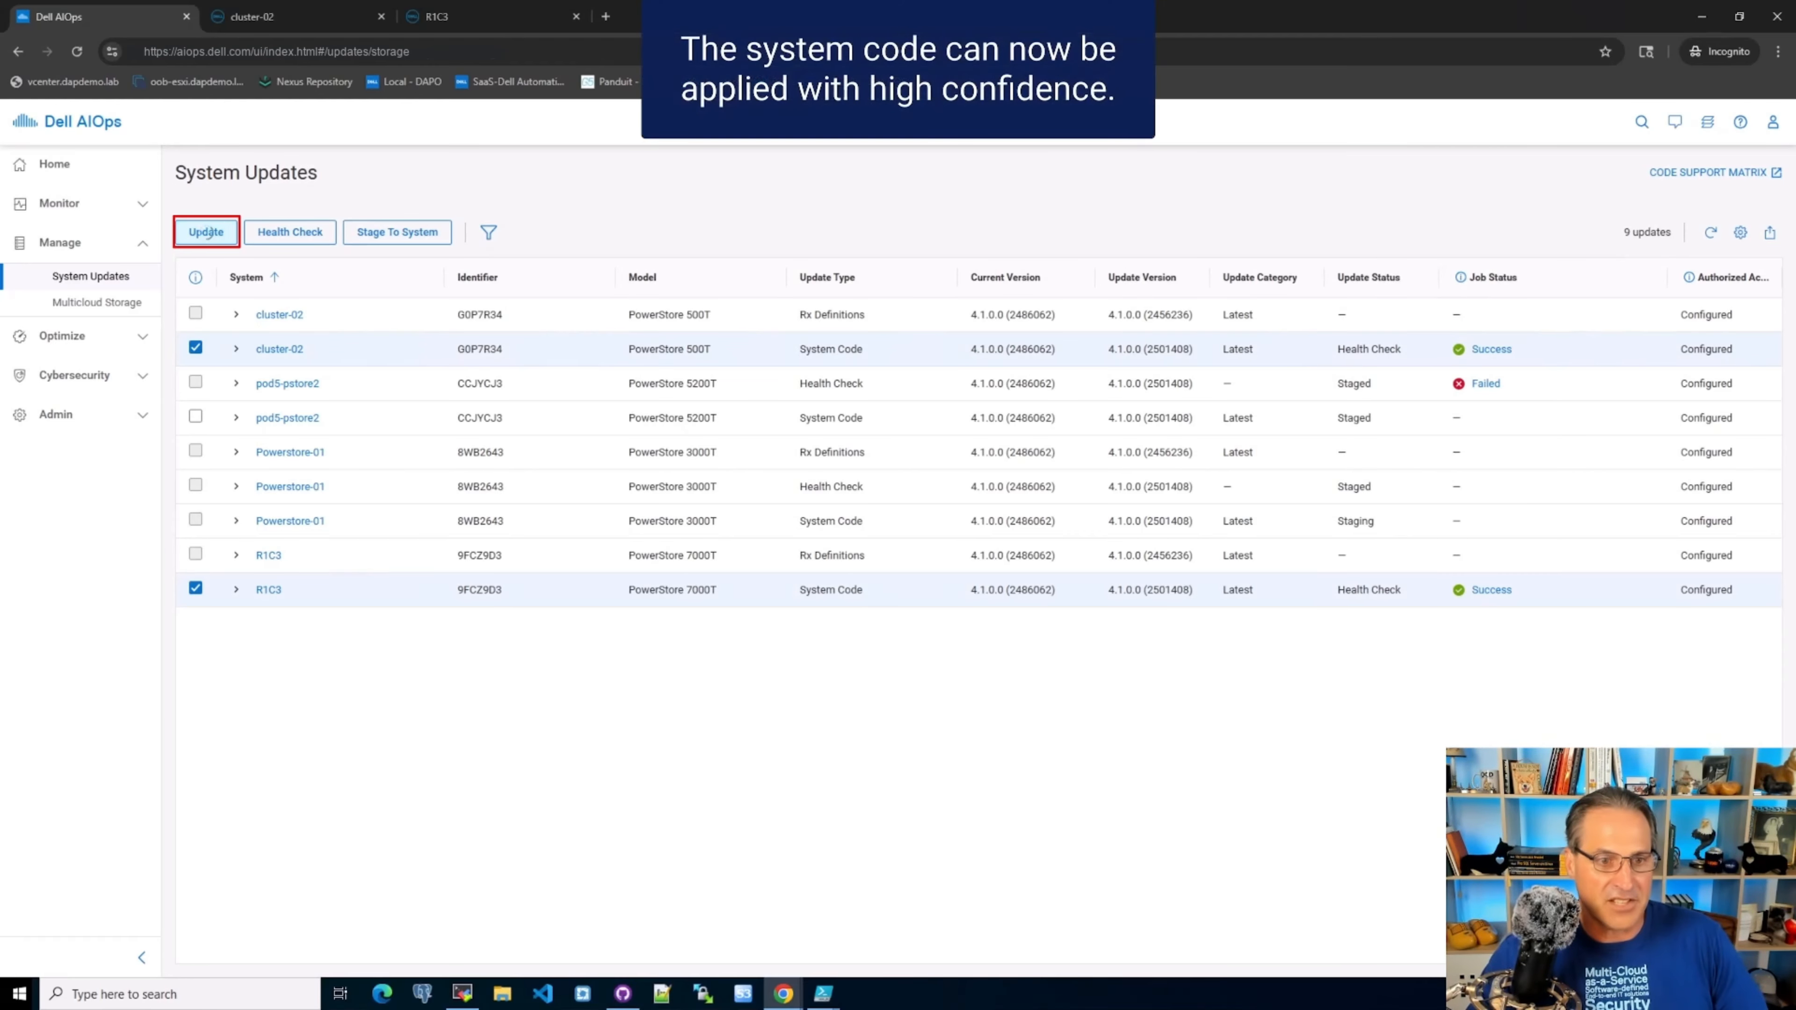
click(206, 232)
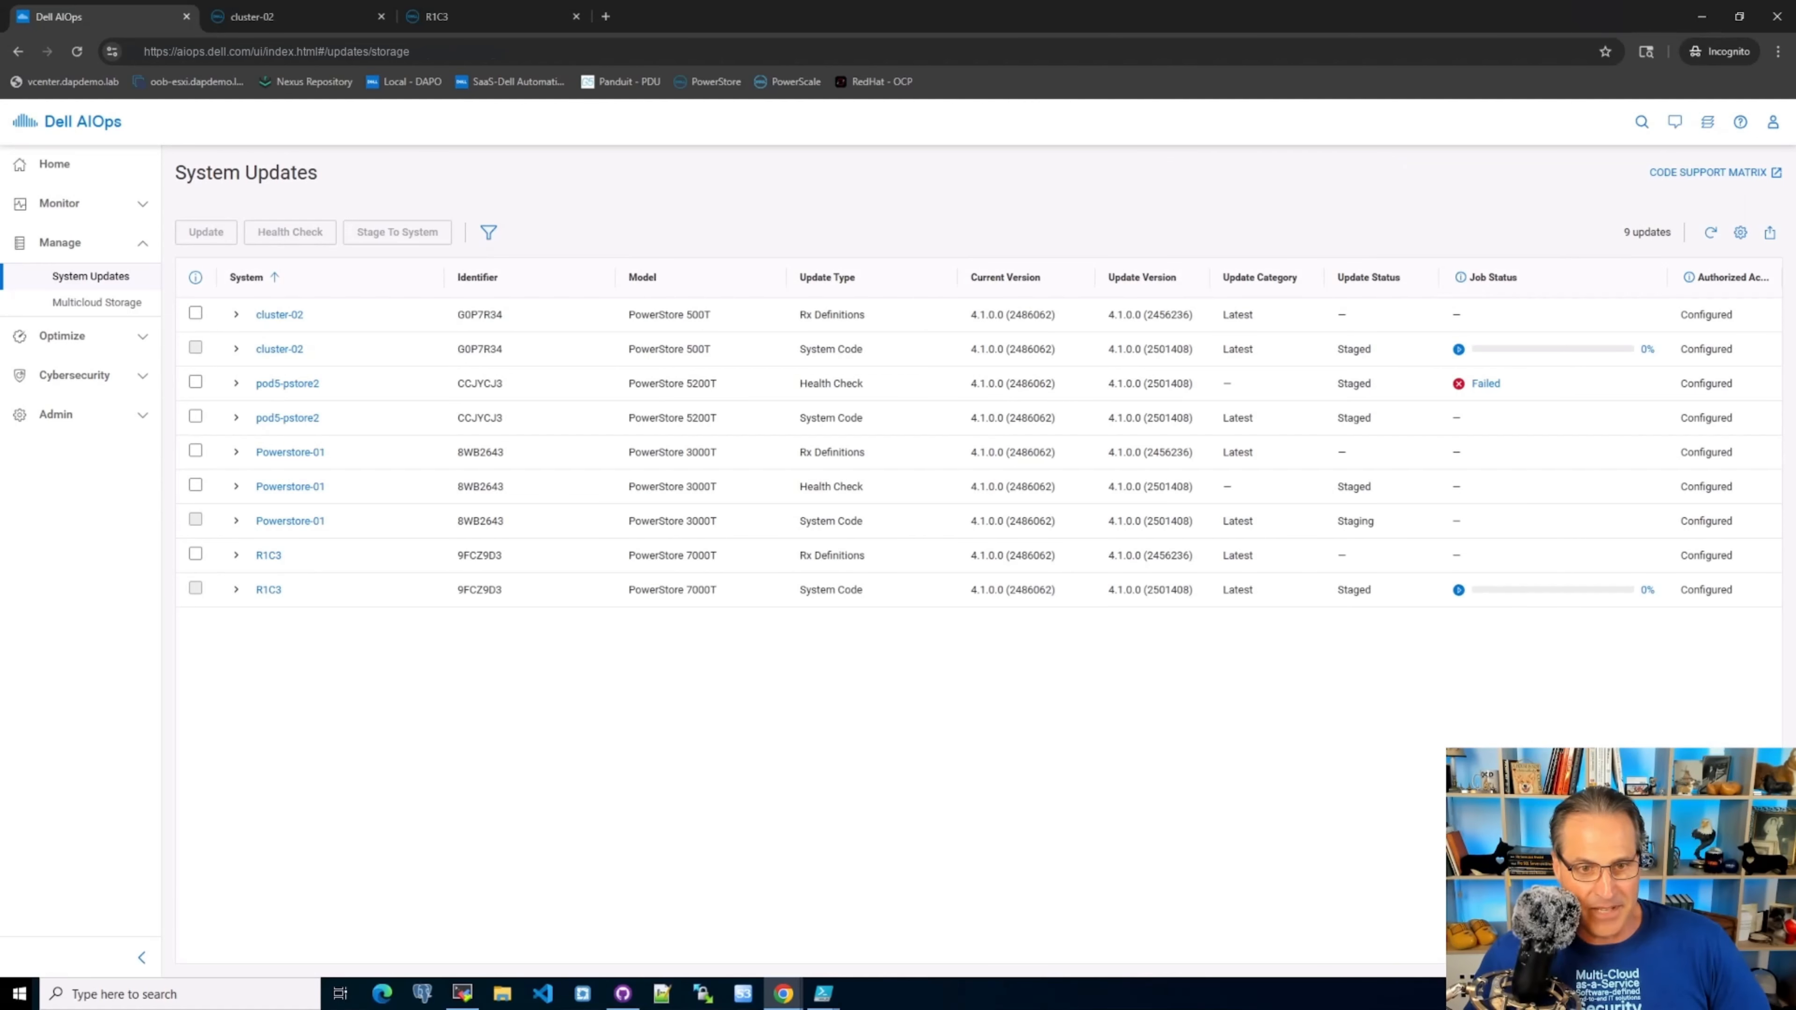
Step: View all jobs, inspect the tasks of the running Update System Code job, and return to System Updates
click(1707, 123)
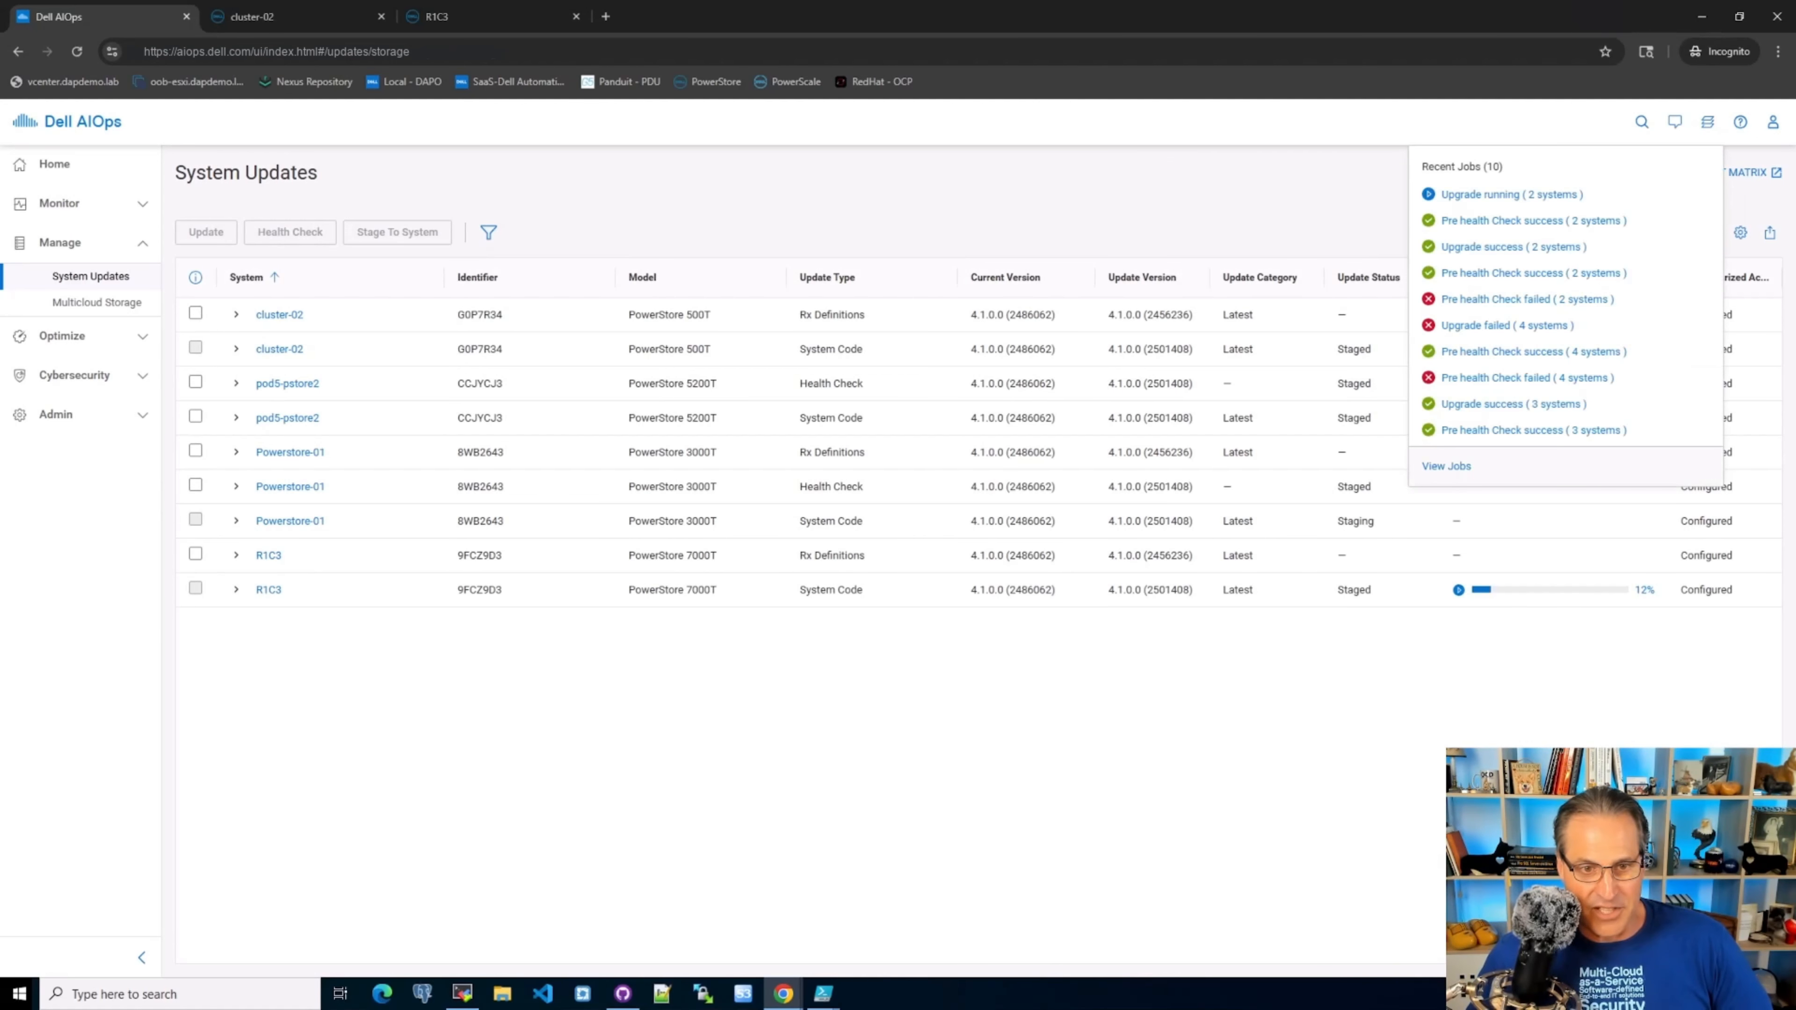
click(1448, 465)
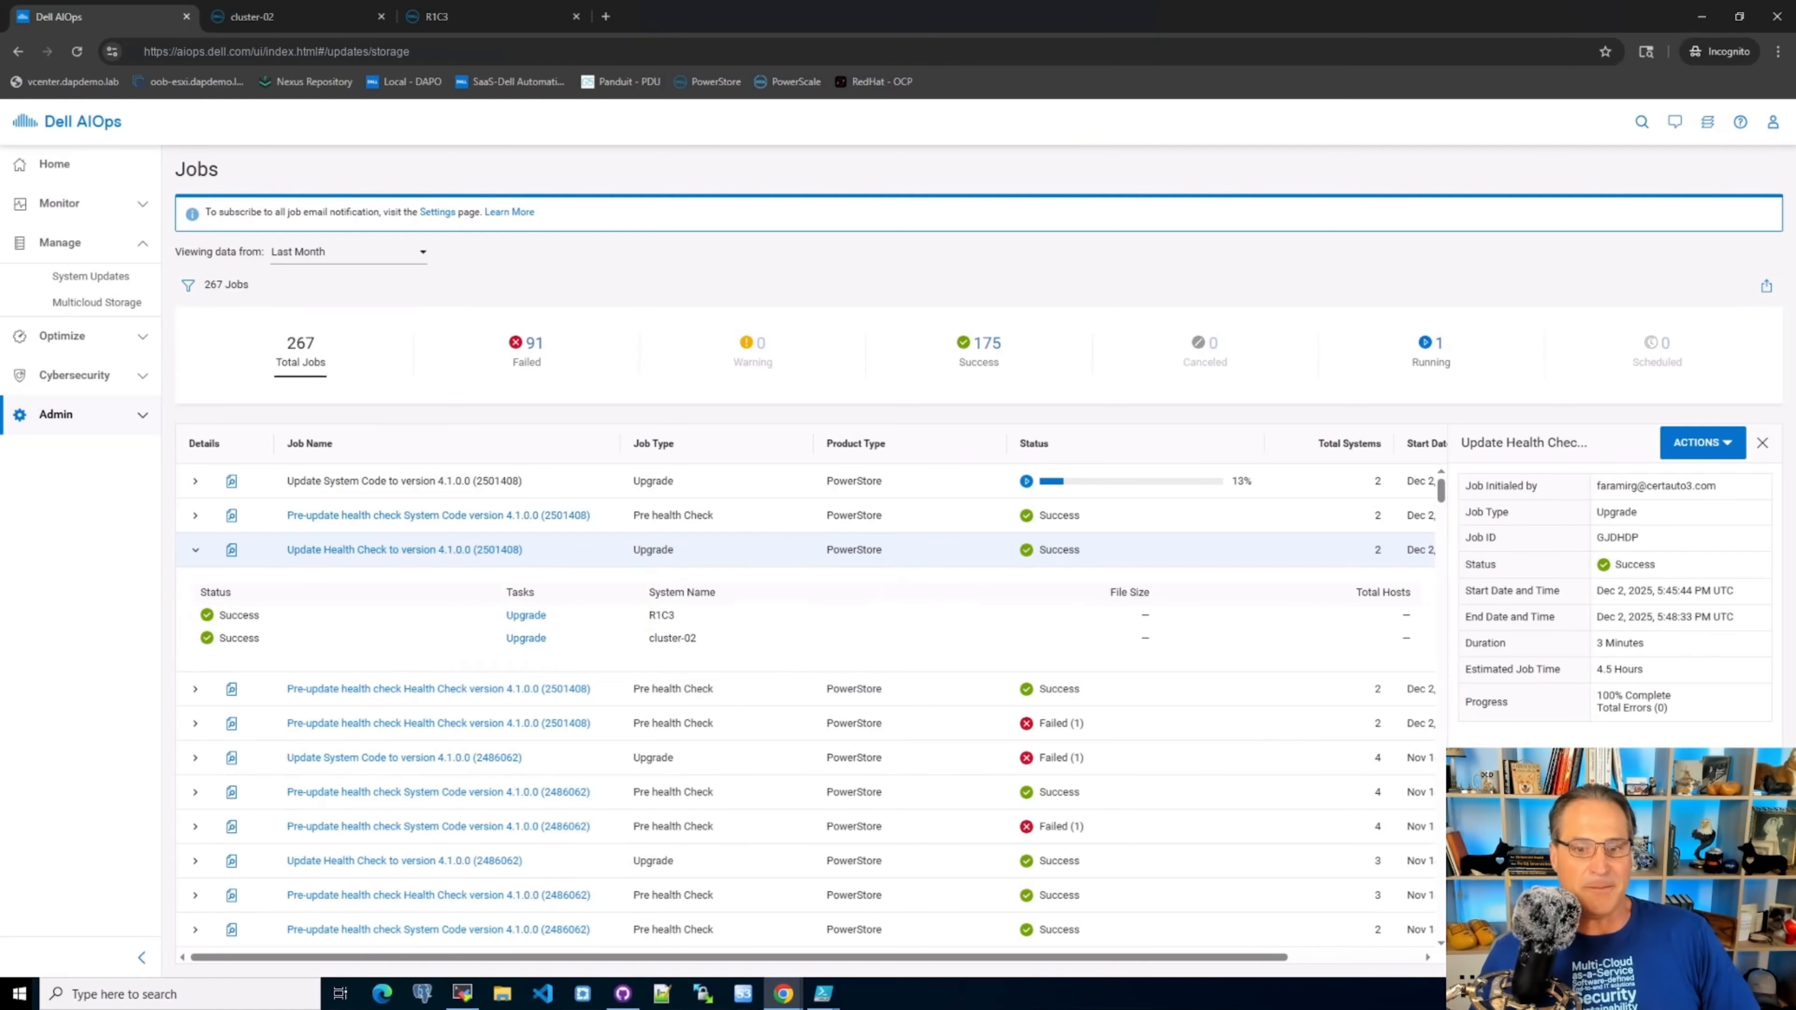
click(195, 481)
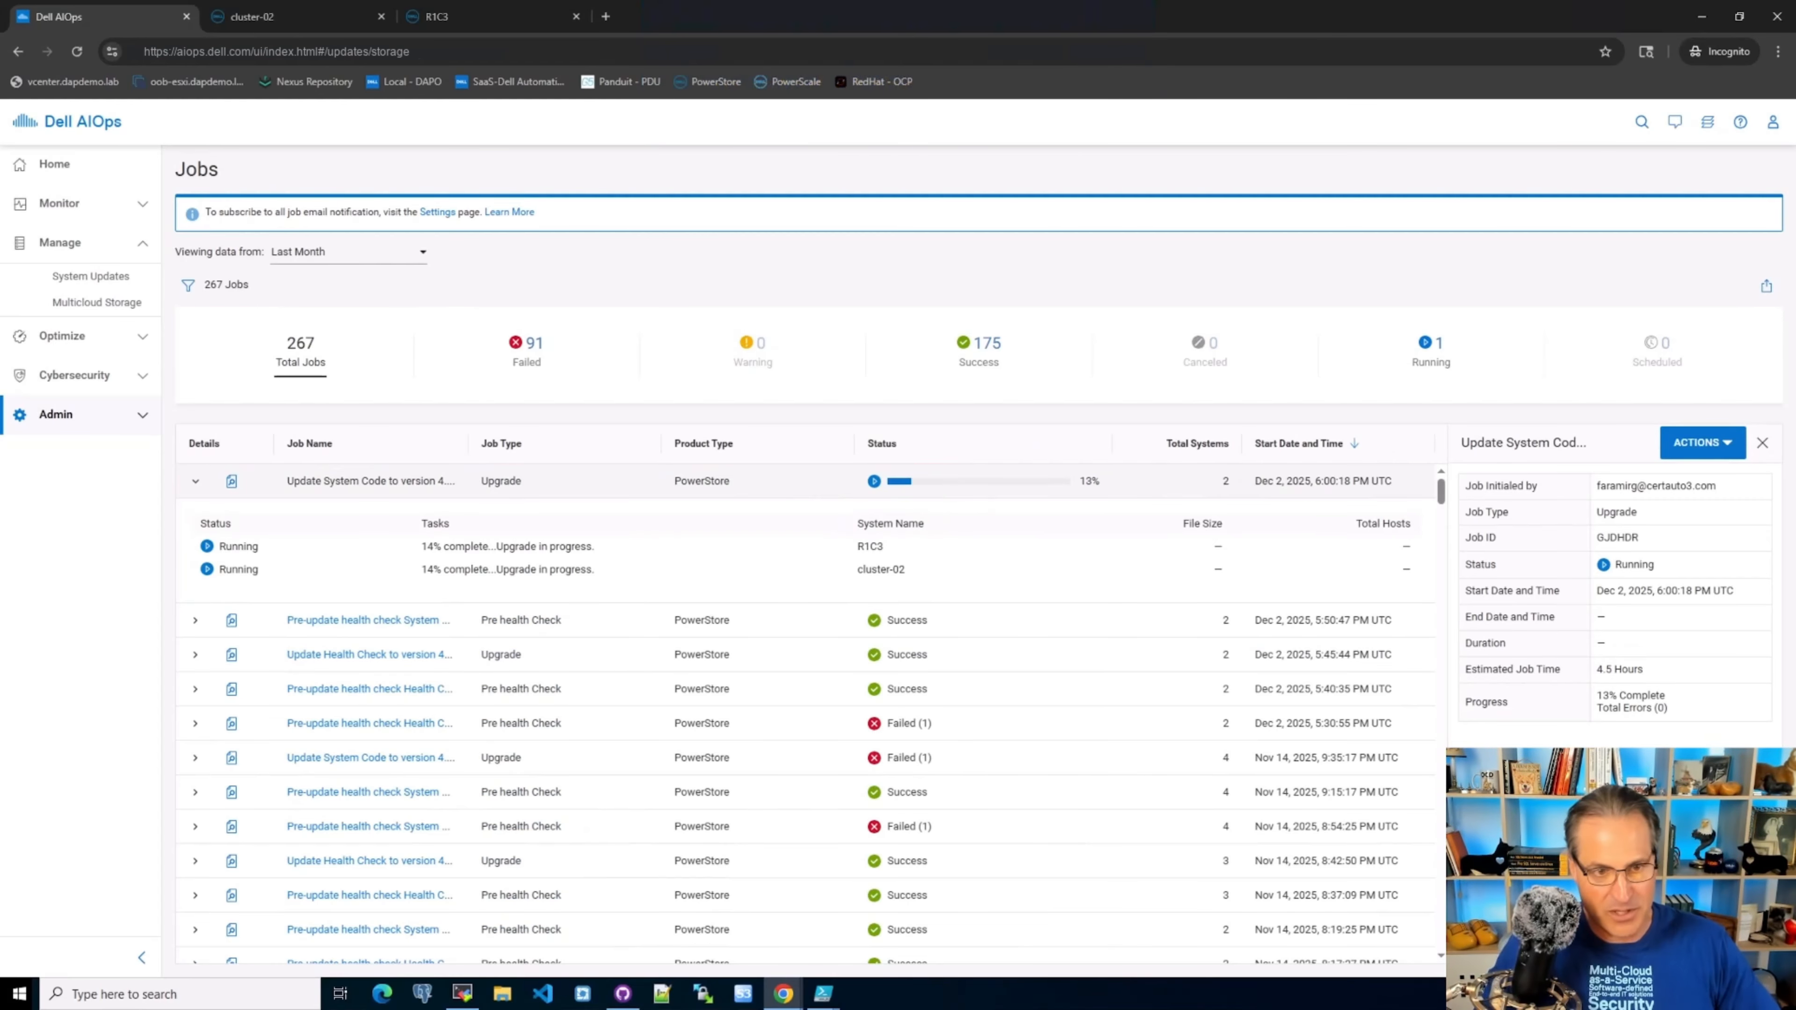
click(91, 276)
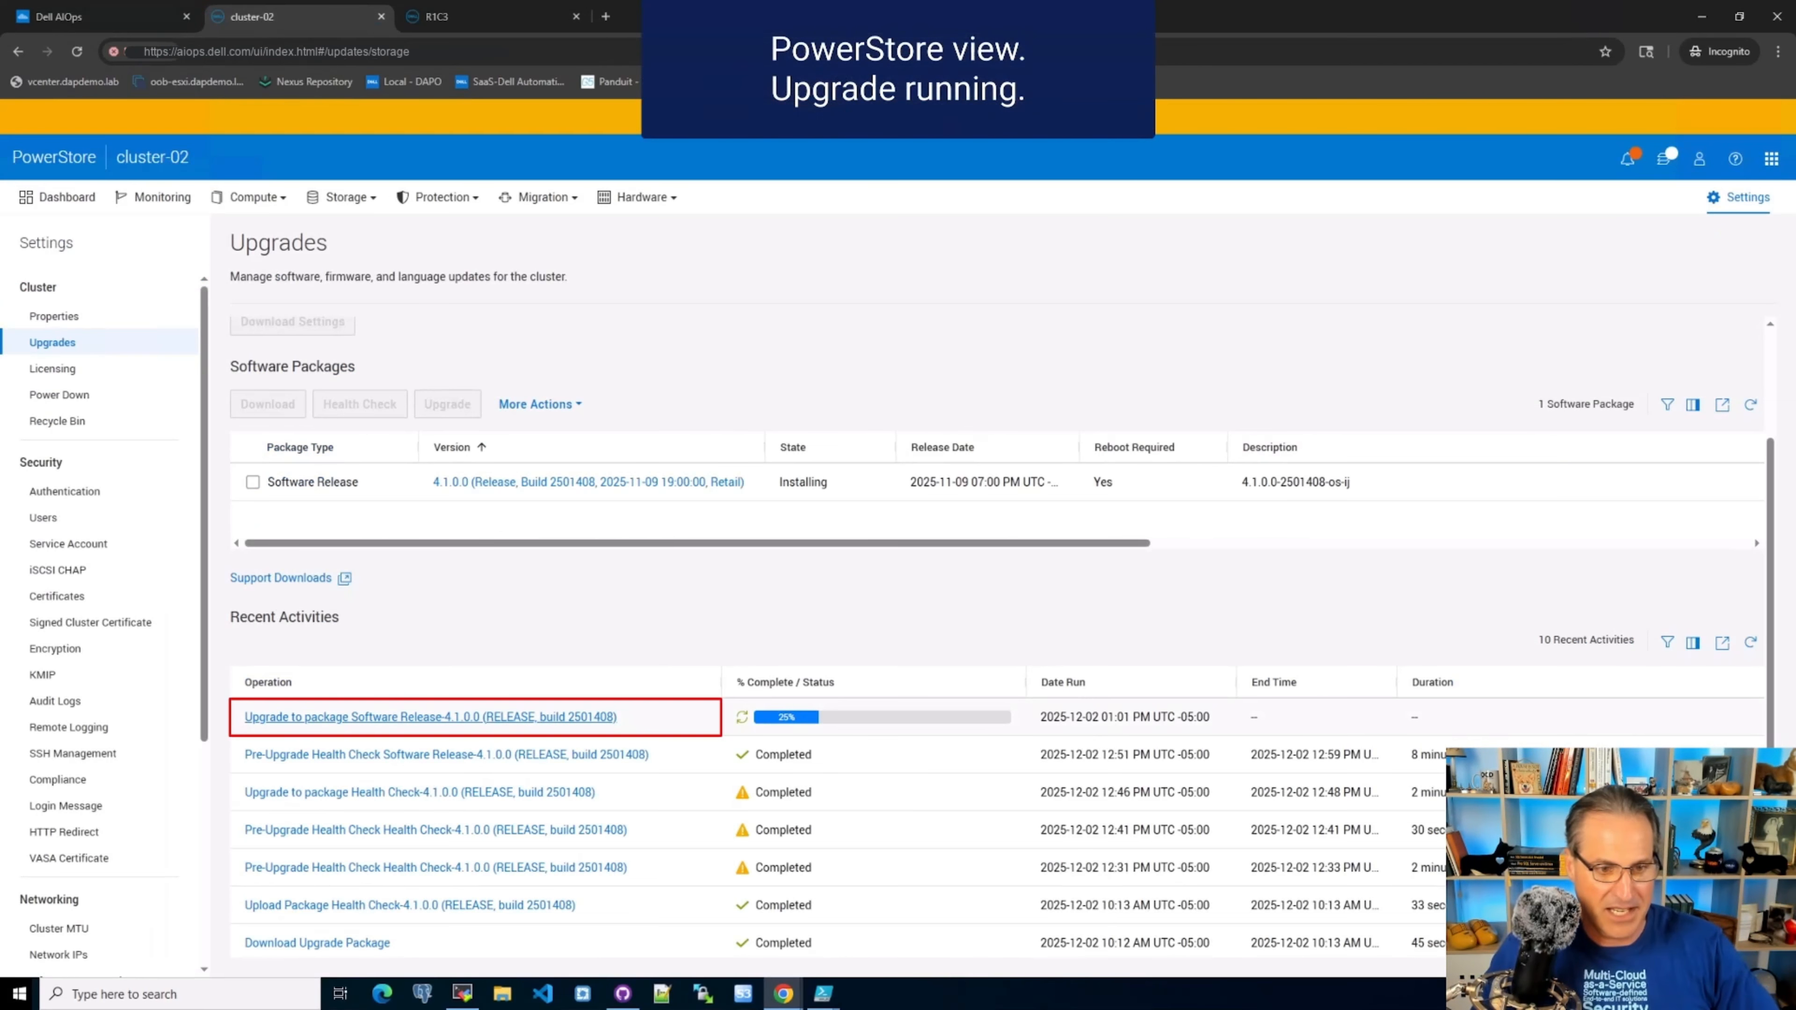
Step: Examine the job details of cluster-02's running Software Release upgrade in PowerStore, and check the recent jobs back in Dell AIOps
click(431, 717)
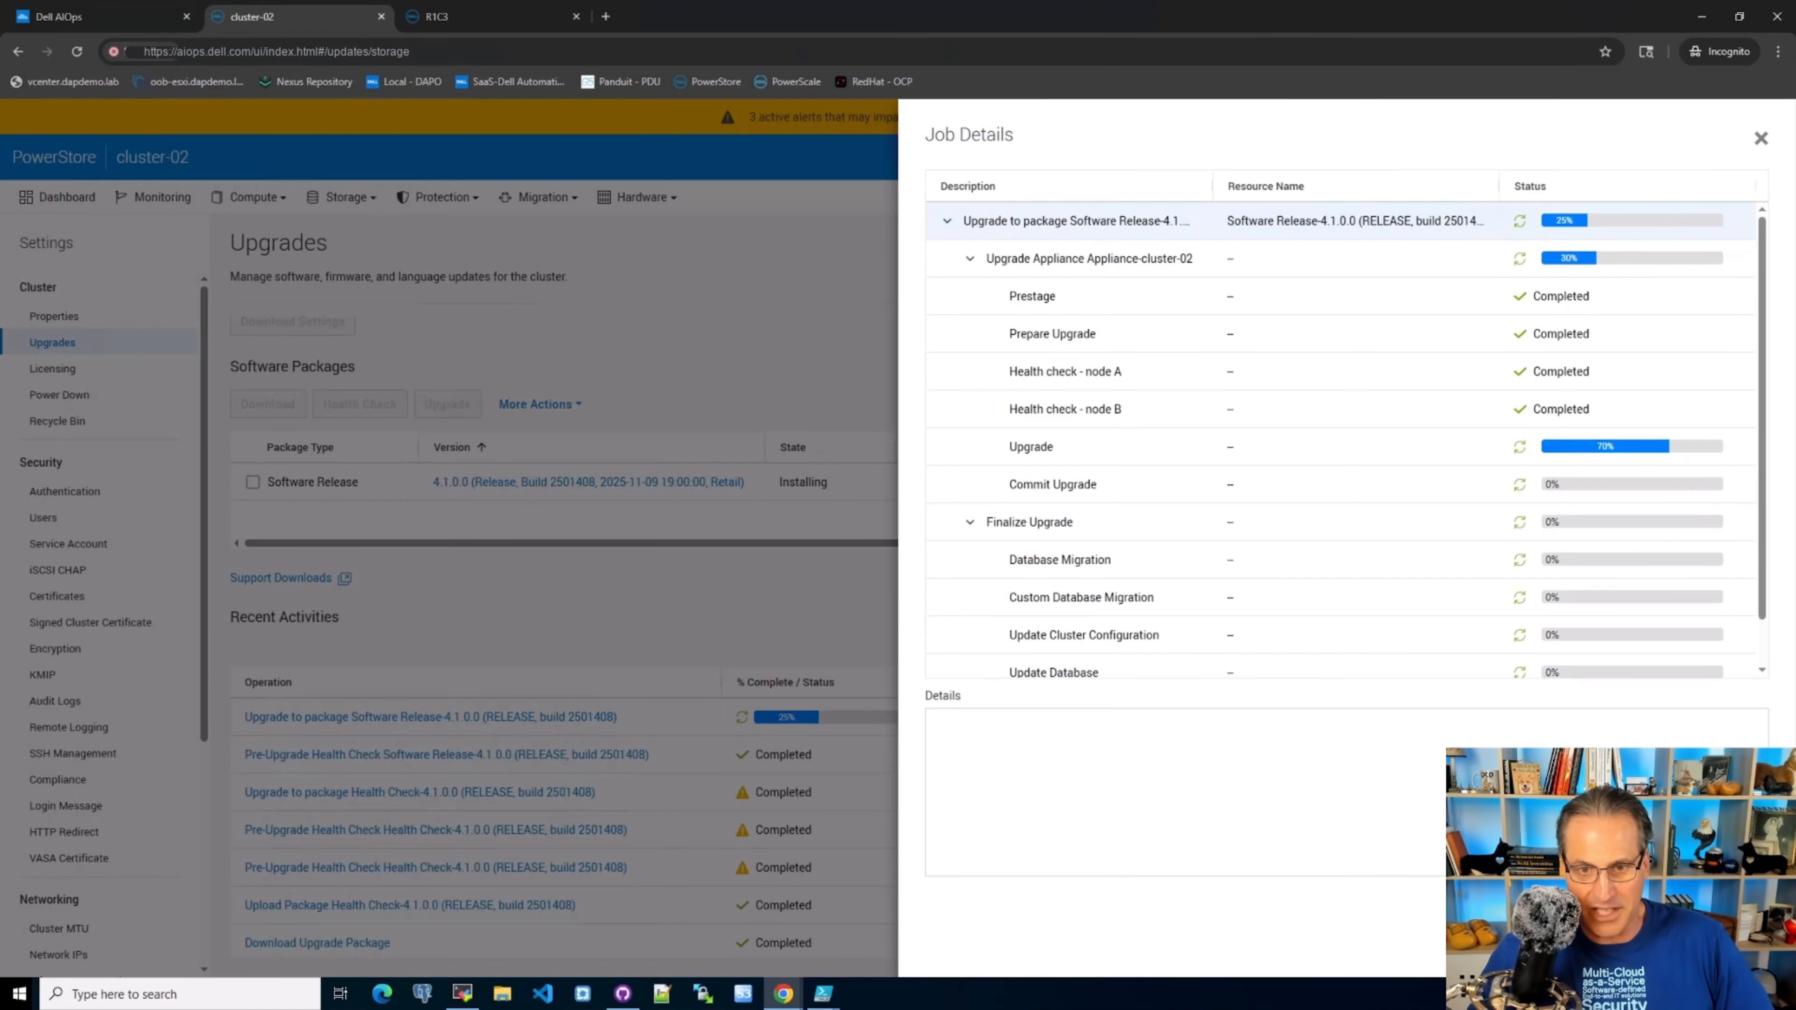
click(1760, 138)
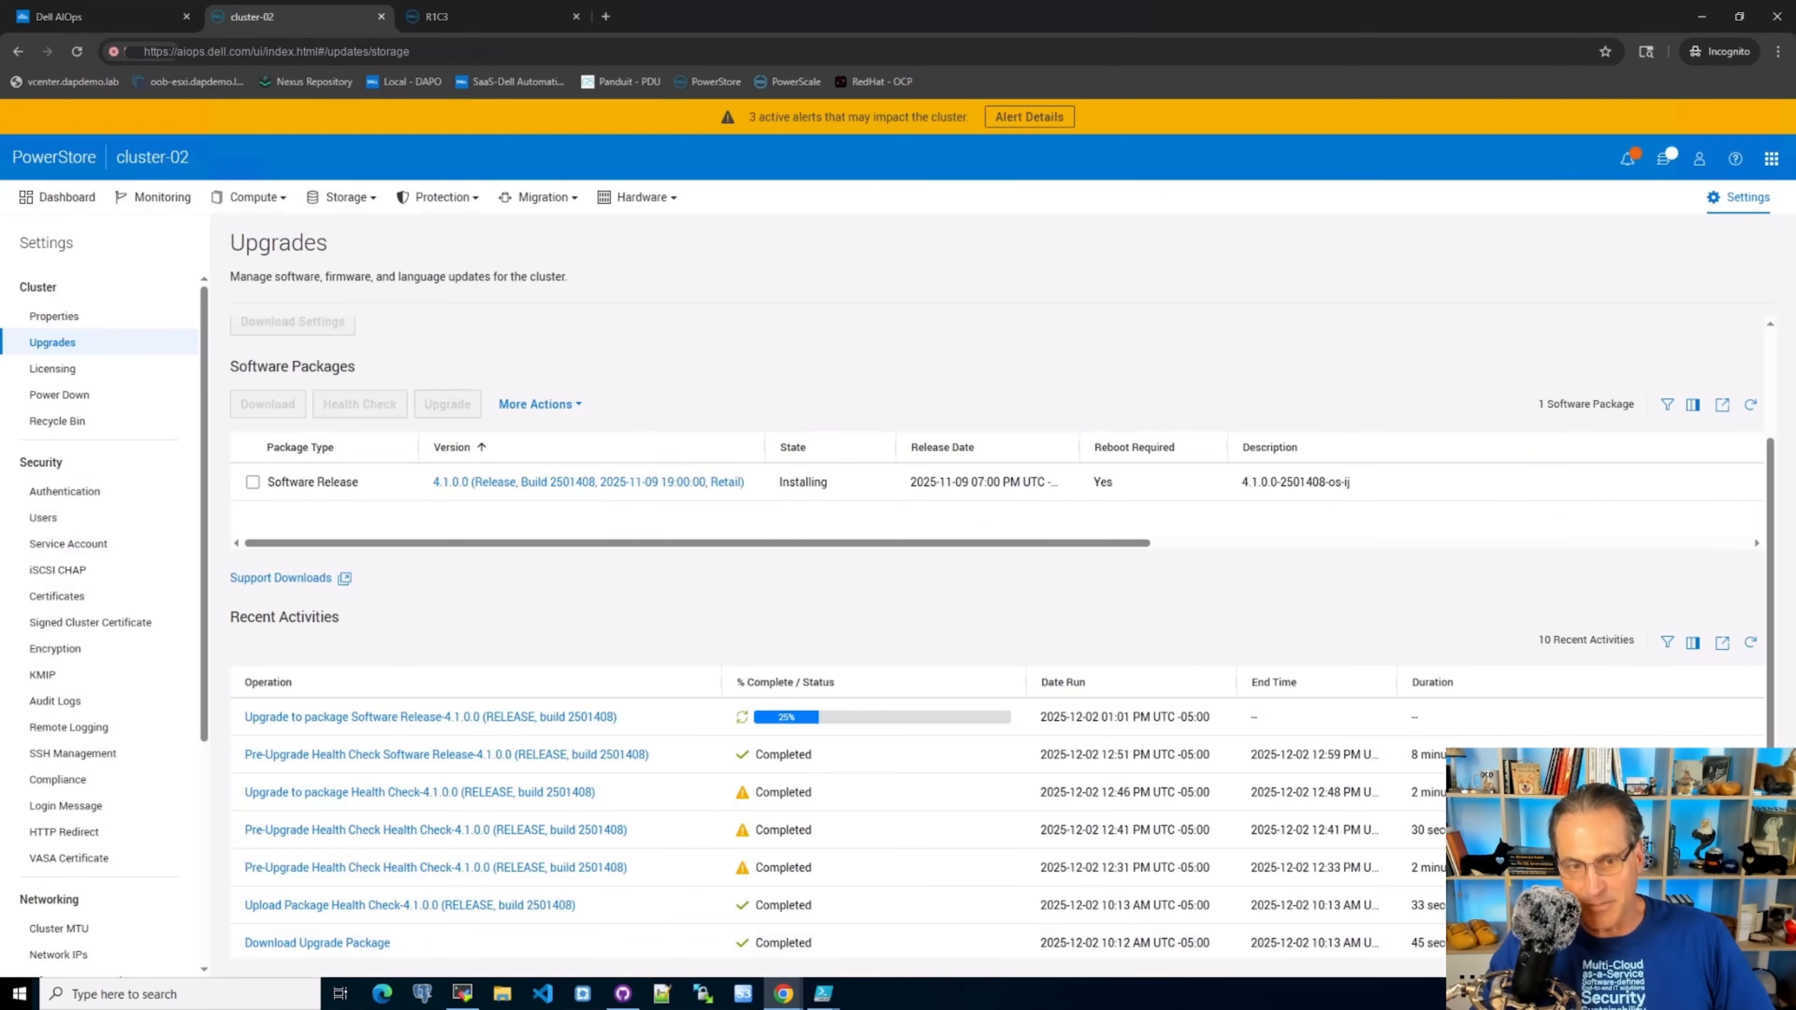
click(100, 17)
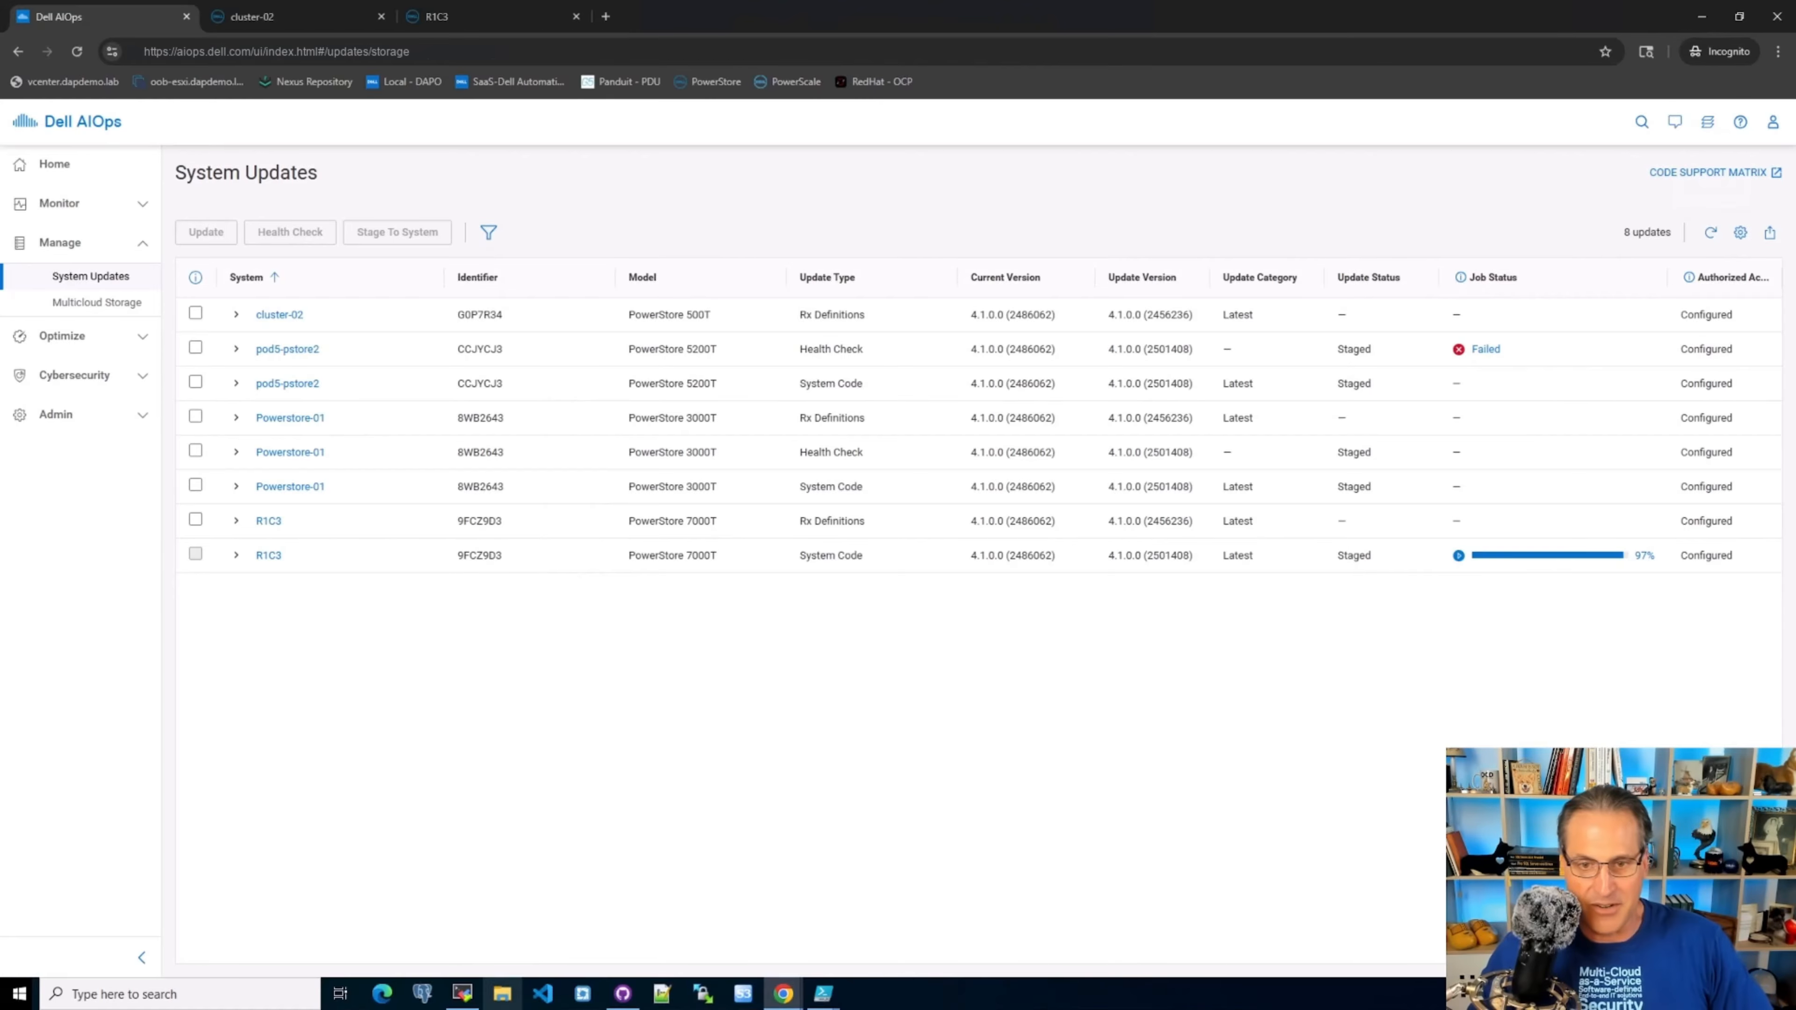
click(1707, 123)
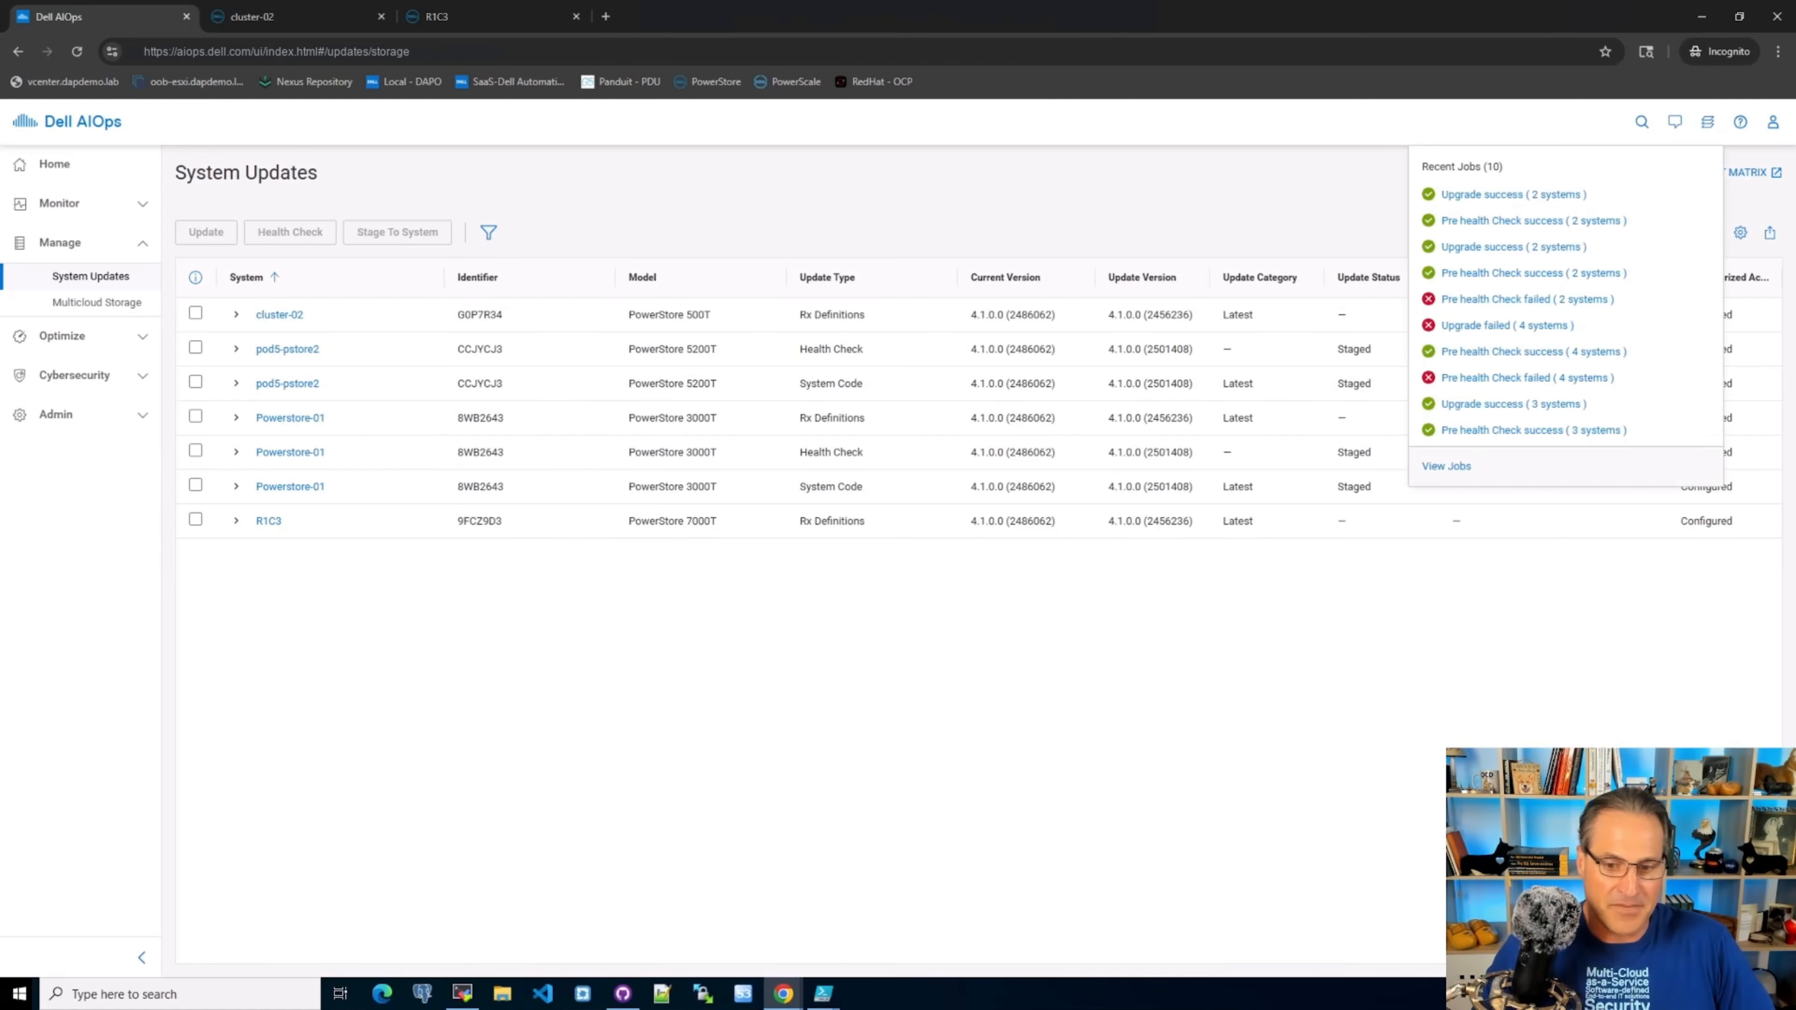